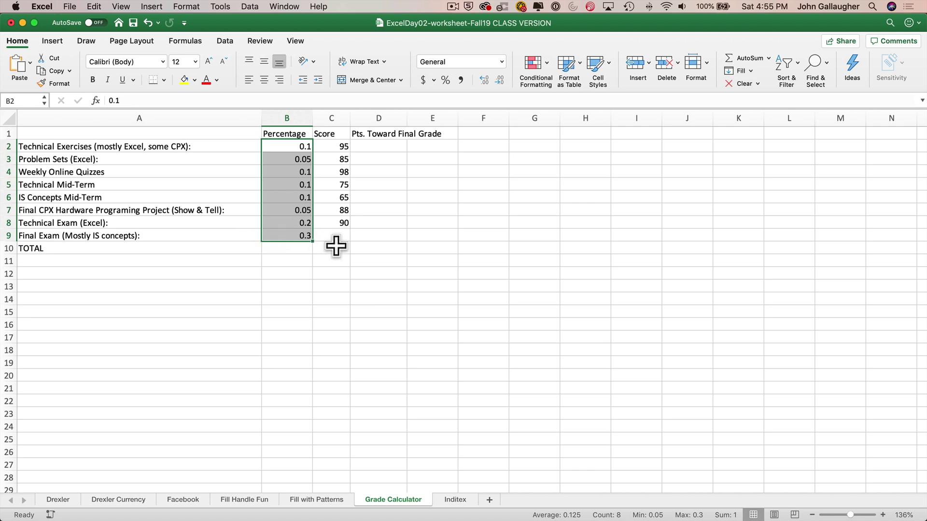
# Format the Percentage values in B2:B9 as percentages and show the scores in C2:C8 with one decimal place
pyautogui.click(446, 80)
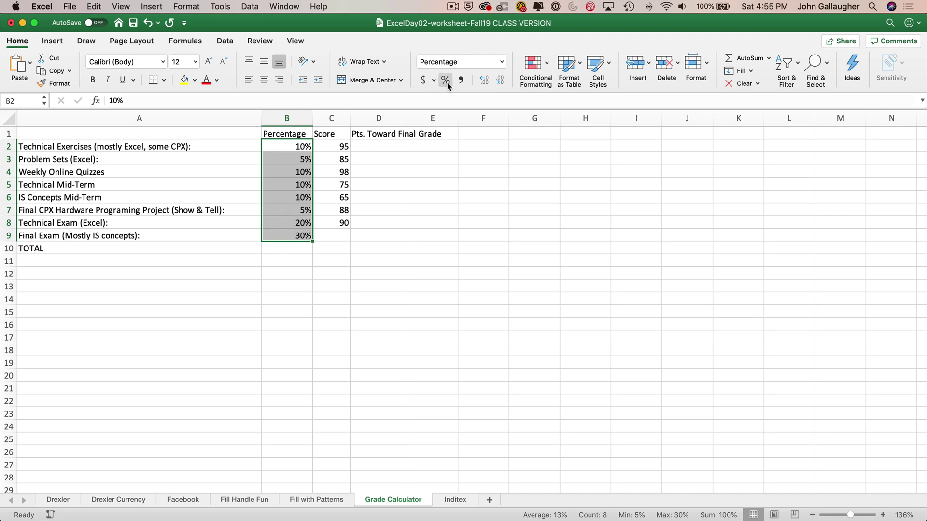
pyautogui.moveTo(343, 151); pyautogui.dragTo(340, 220)
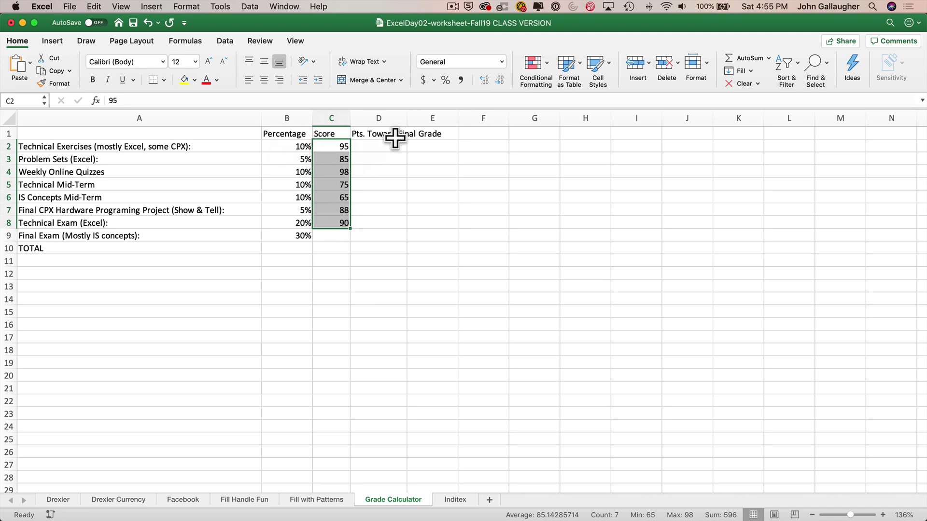
pyautogui.click(486, 81)
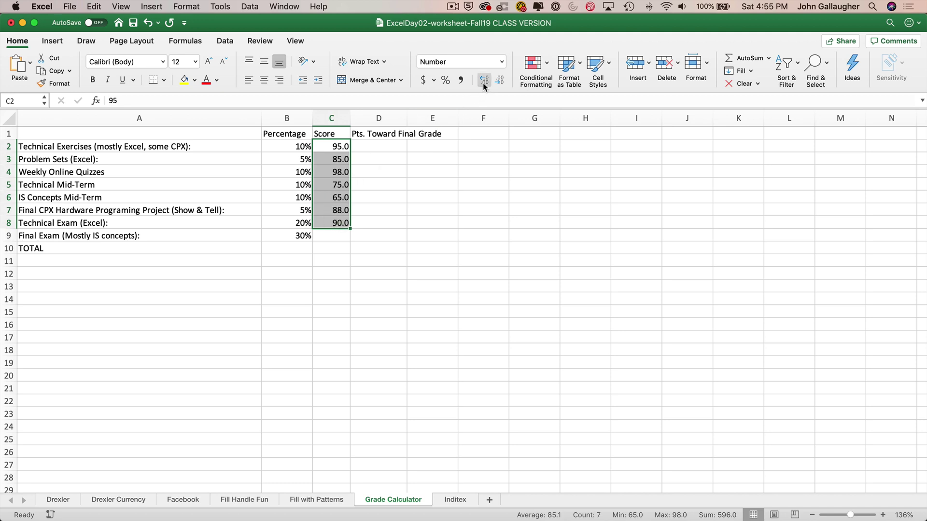
# Calculate the points toward the final grade in D2 with =B2*C2 and fill the formula down to D10
pyautogui.click(370, 146)
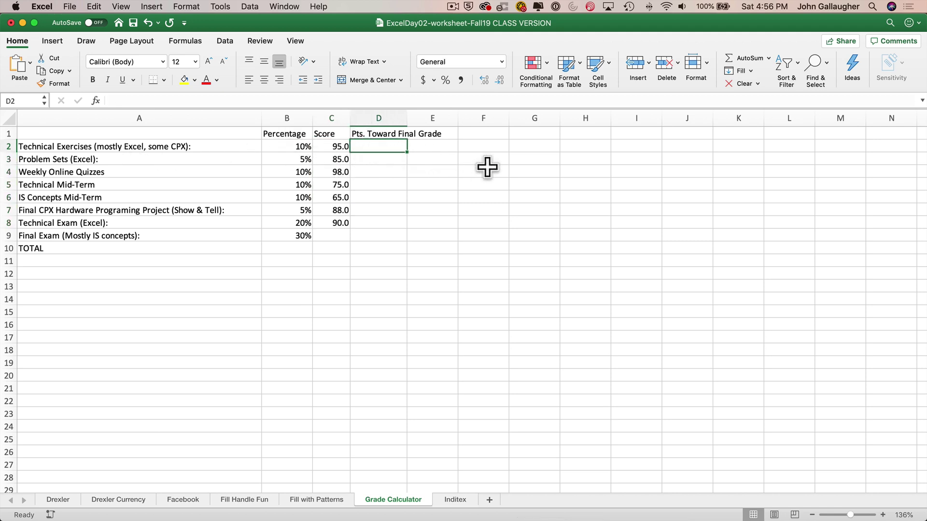
pyautogui.write('=')
pyautogui.click(285, 146)
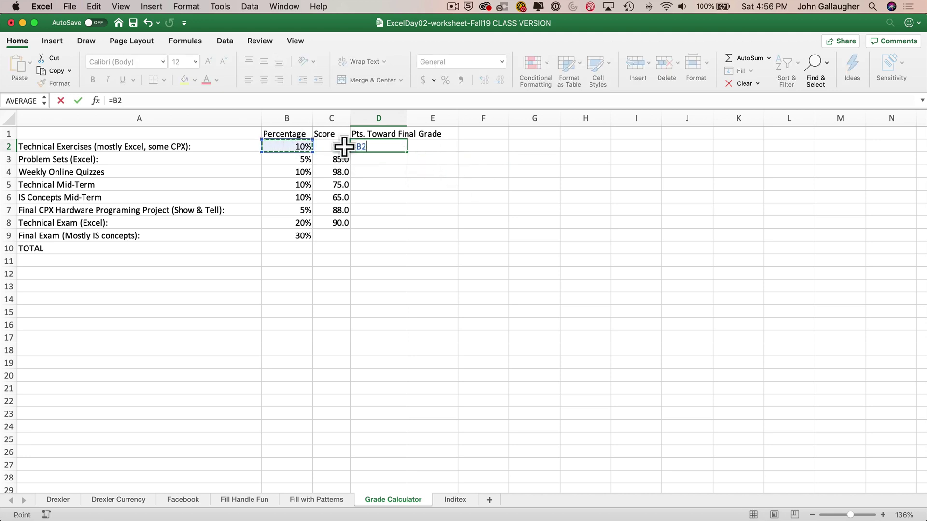
pyautogui.write('*')
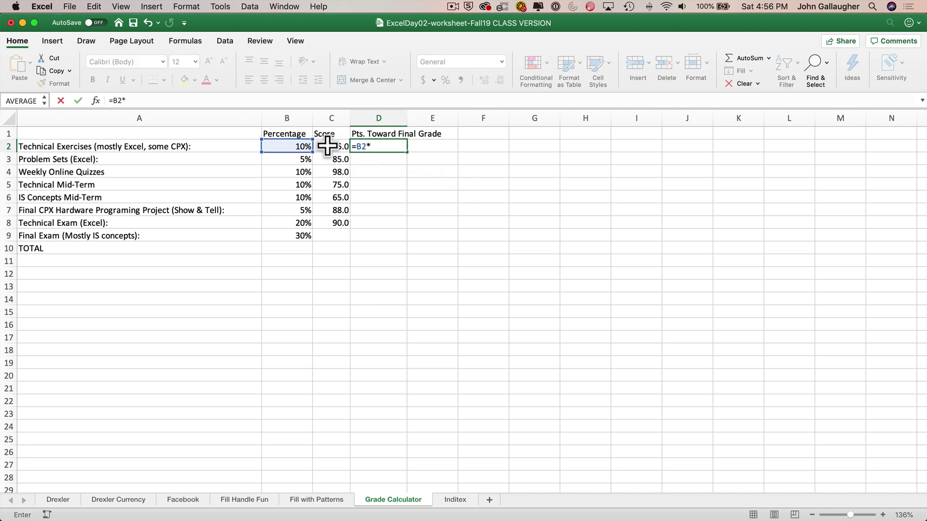
pyautogui.click(327, 146)
pyautogui.press('Return')
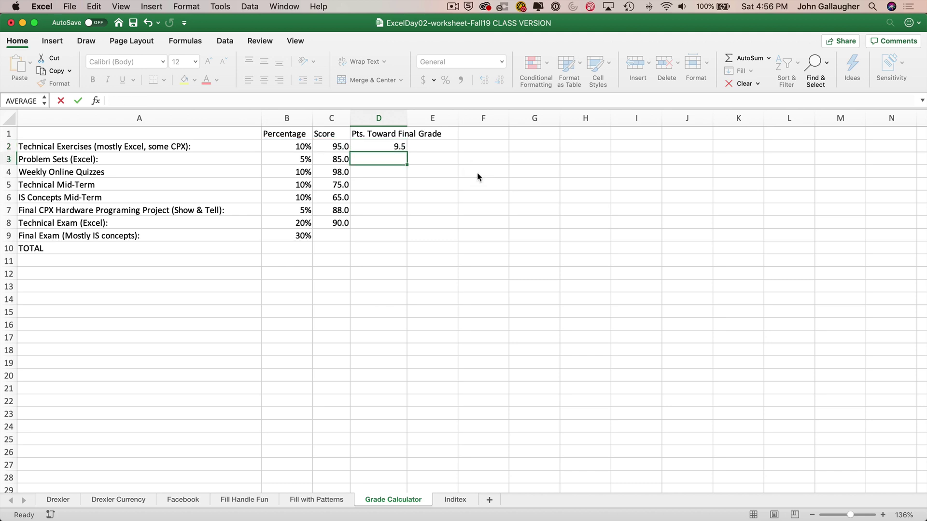
pyautogui.click(380, 146)
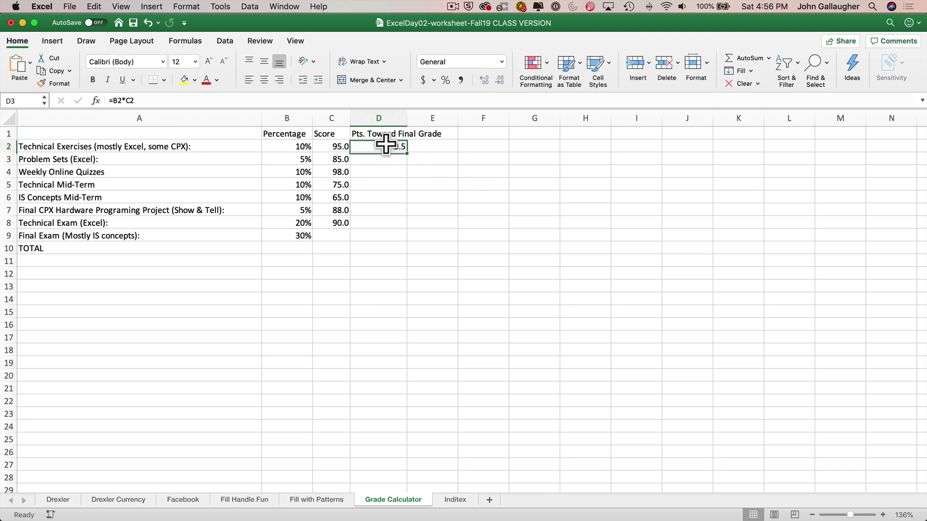
pyautogui.doubleClick(408, 151)
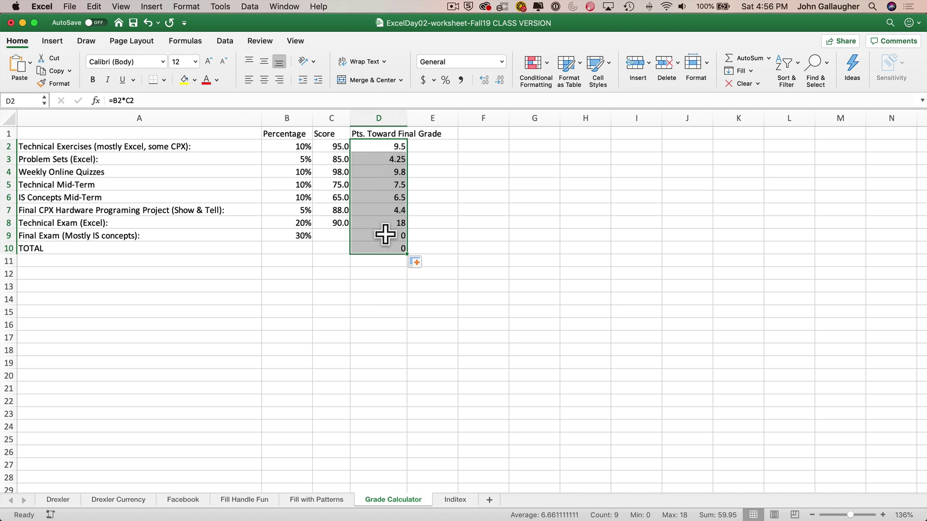
# Replace the formula in the TOTAL row's cell D10 with the sum of D2:D9
pyautogui.click(385, 235)
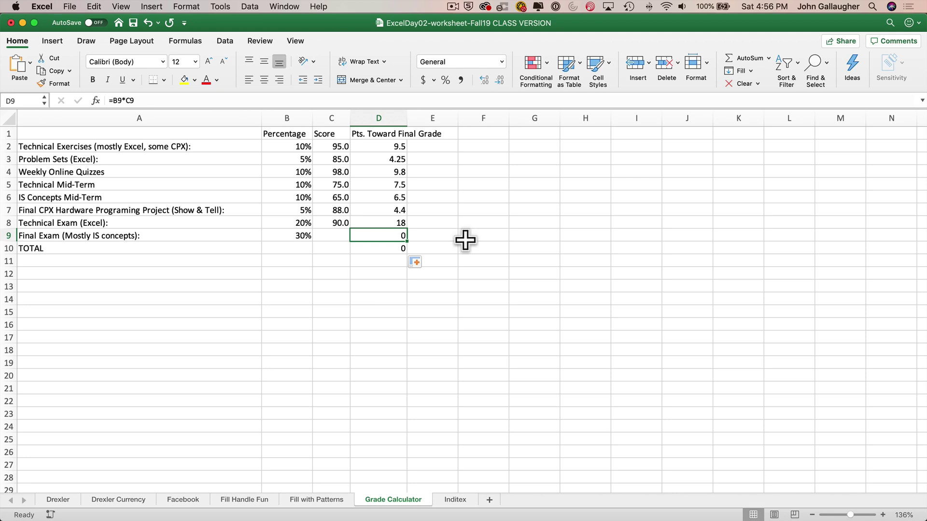
pyautogui.press('Left')
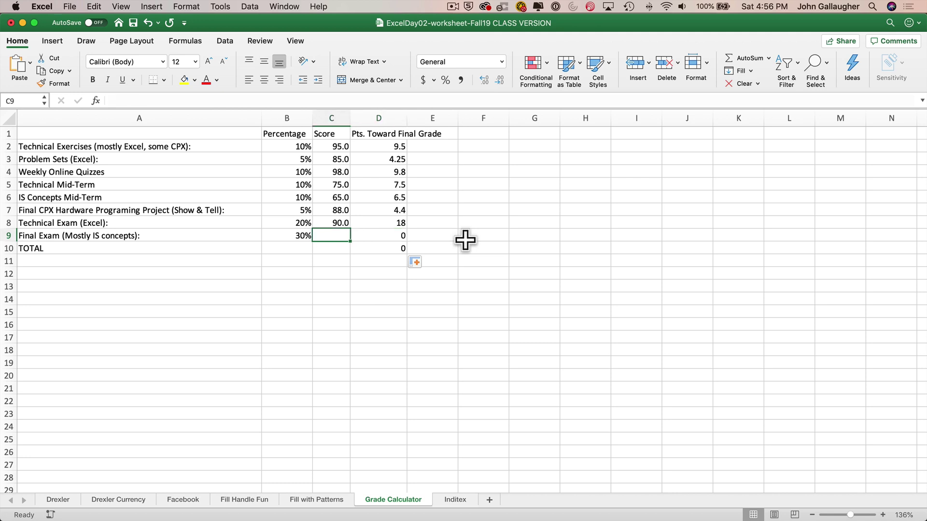
pyautogui.press('Right')
pyautogui.press('Down')
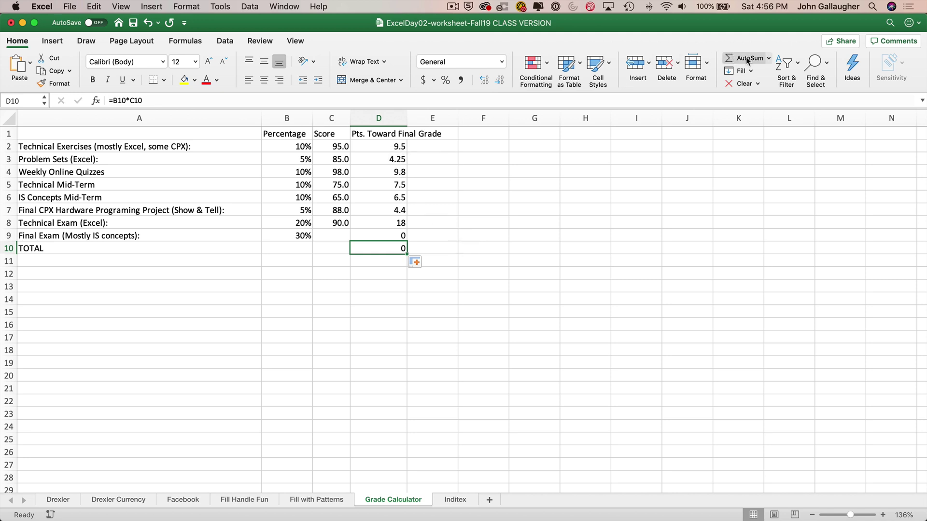
pyautogui.click(731, 58)
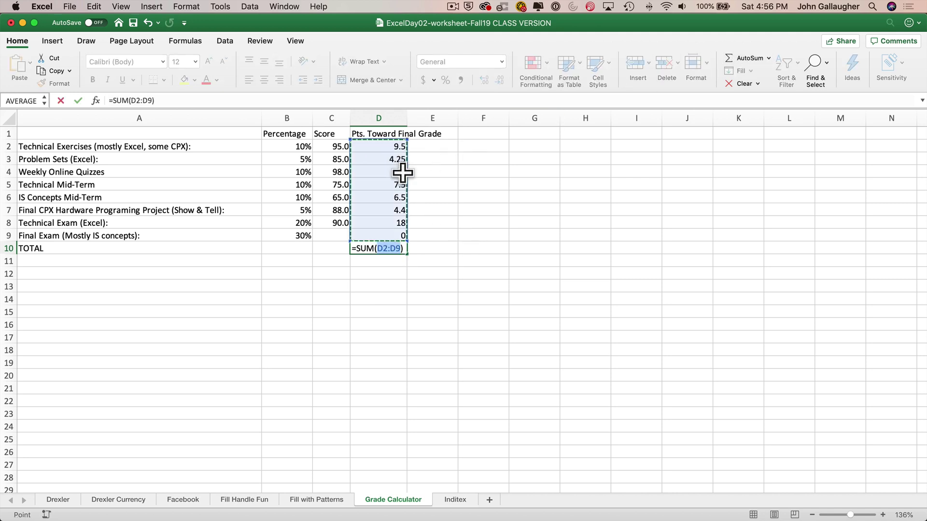
pyautogui.press('Return')
# Try final exam scores of 87 and 88 in C9 and clear the cell
pyautogui.click(345, 244)
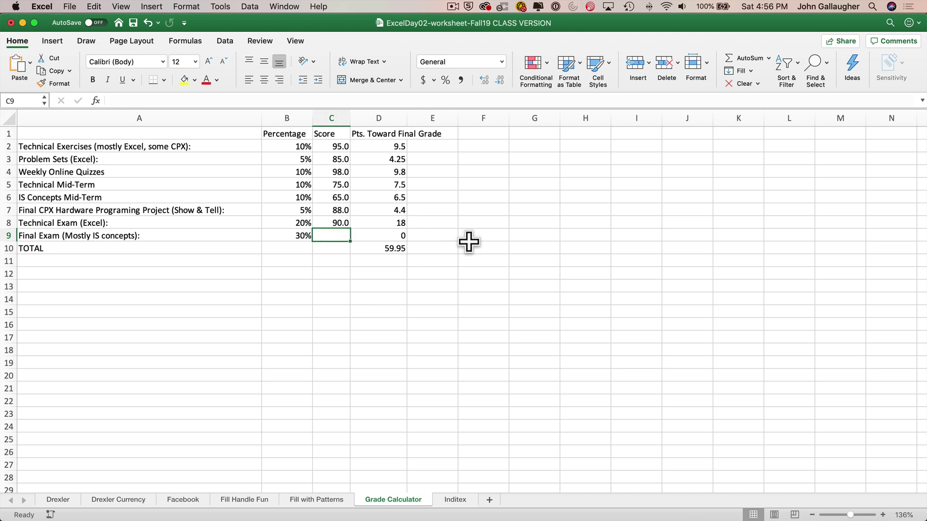
pyautogui.write('9')
pyautogui.press('BackSpace')
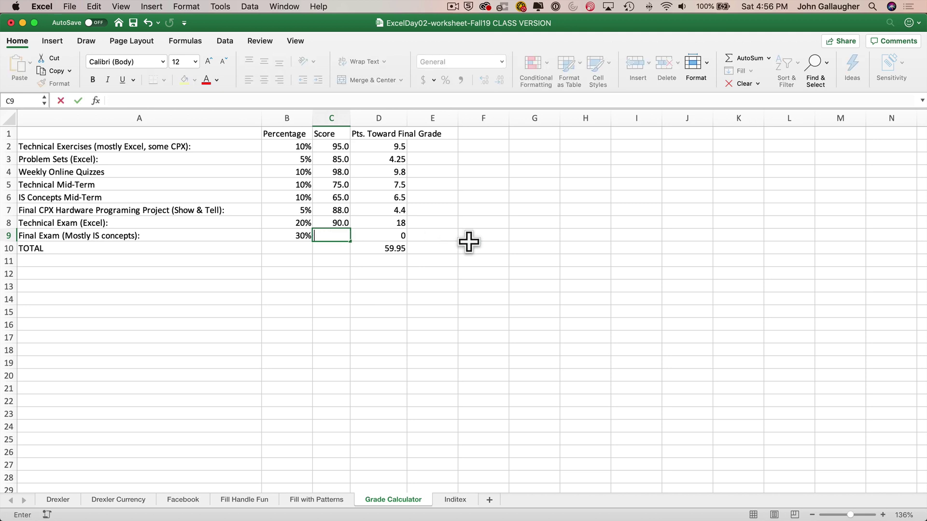
pyautogui.write('89')
pyautogui.press('Tab')
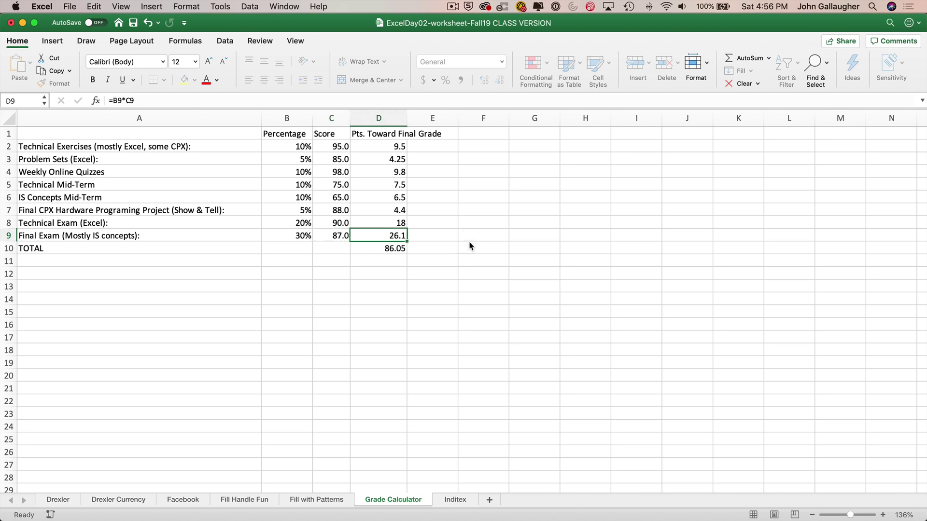
pyautogui.press('Left')
pyautogui.write('88')
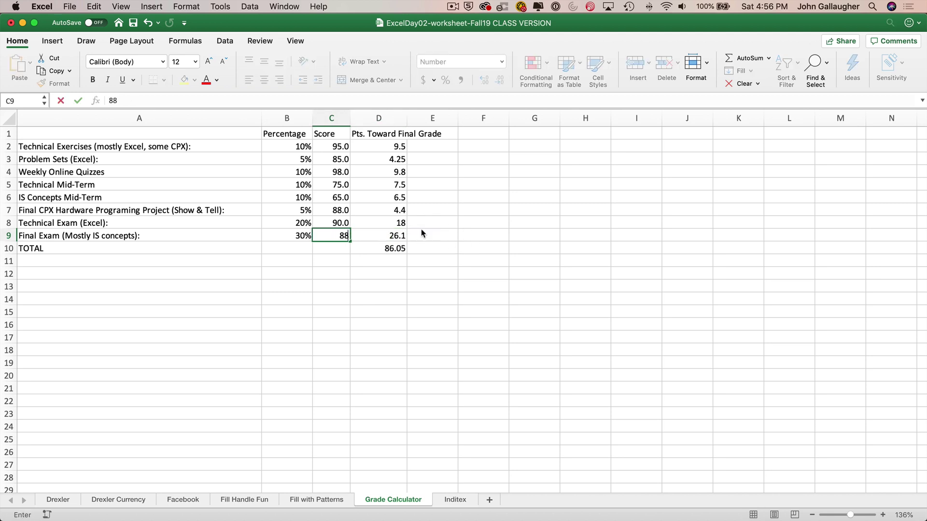
pyautogui.press('Tab')
pyautogui.click(319, 236)
pyautogui.press('Delete')
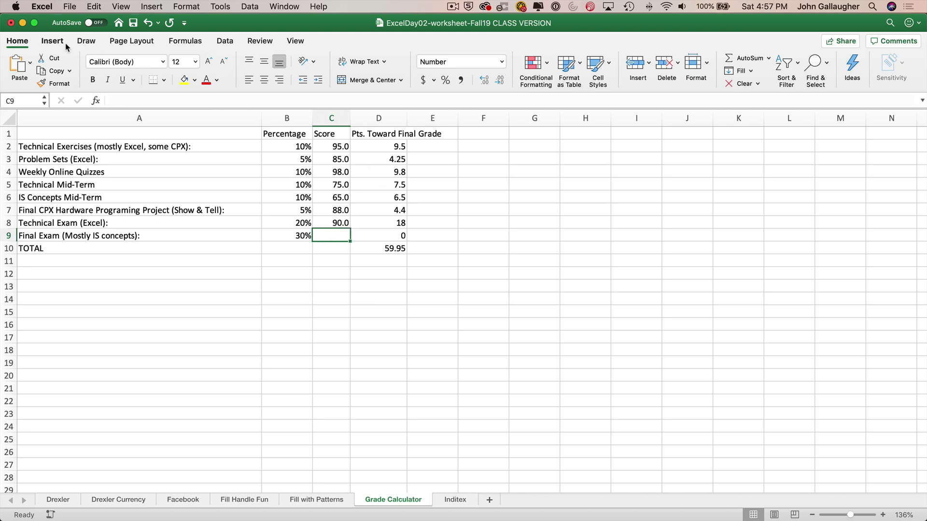
# Run Goal Seek to bring the total in D10 to 87 by changing the final exam score in C9, keeping the solution
pyautogui.click(225, 42)
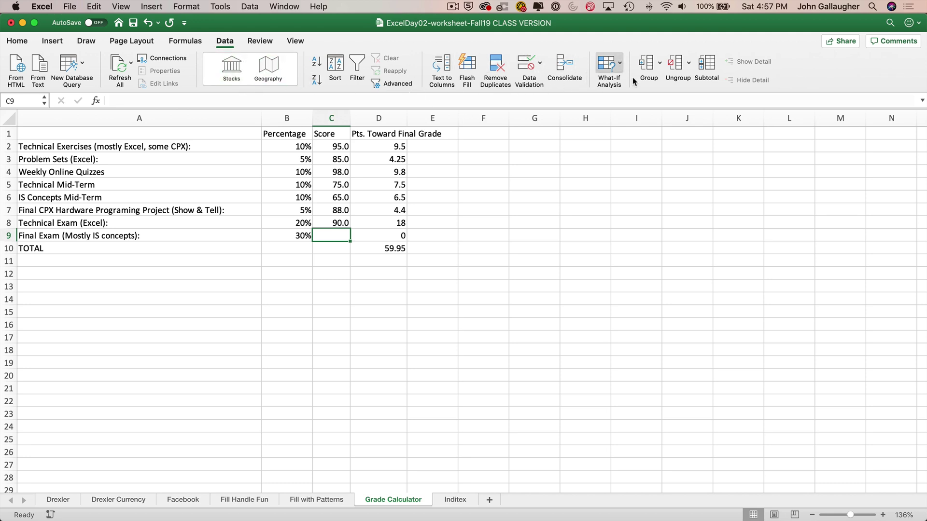
pyautogui.click(618, 62)
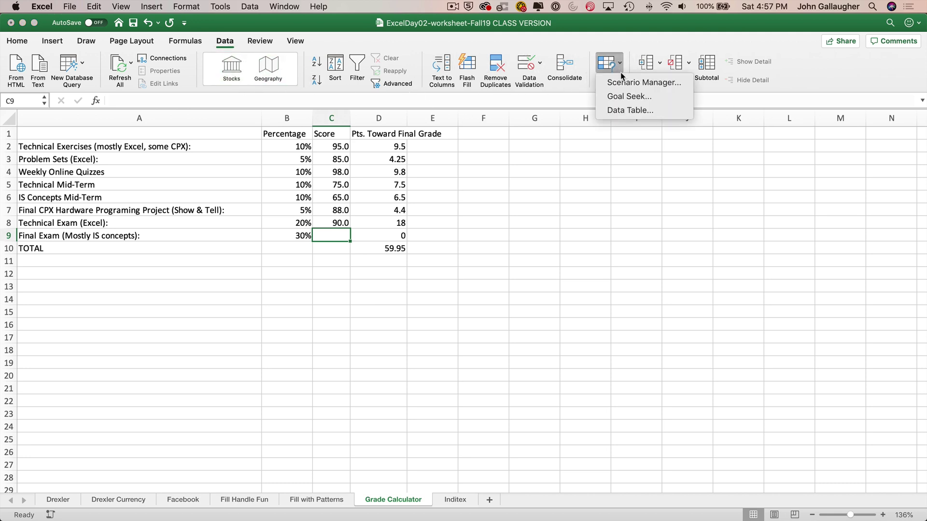
pyautogui.click(629, 97)
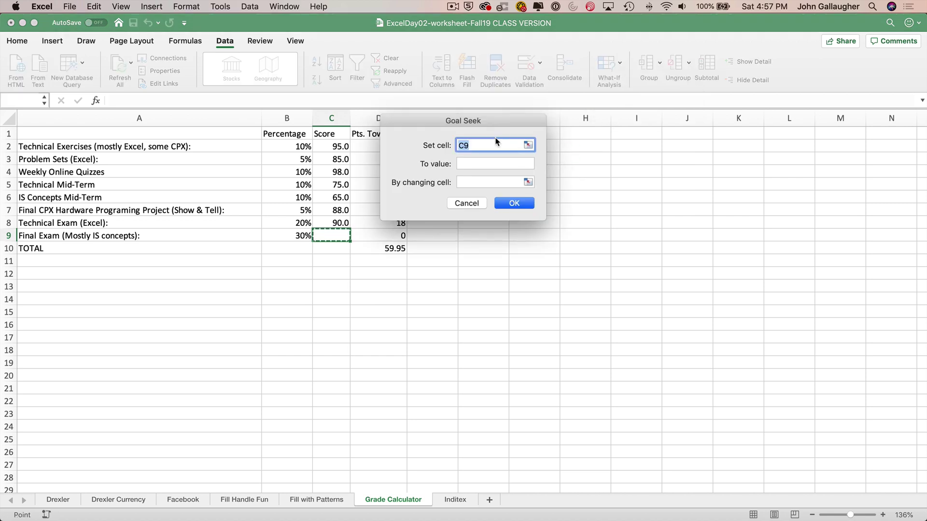
pyautogui.moveTo(480, 119); pyautogui.dragTo(552, 195)
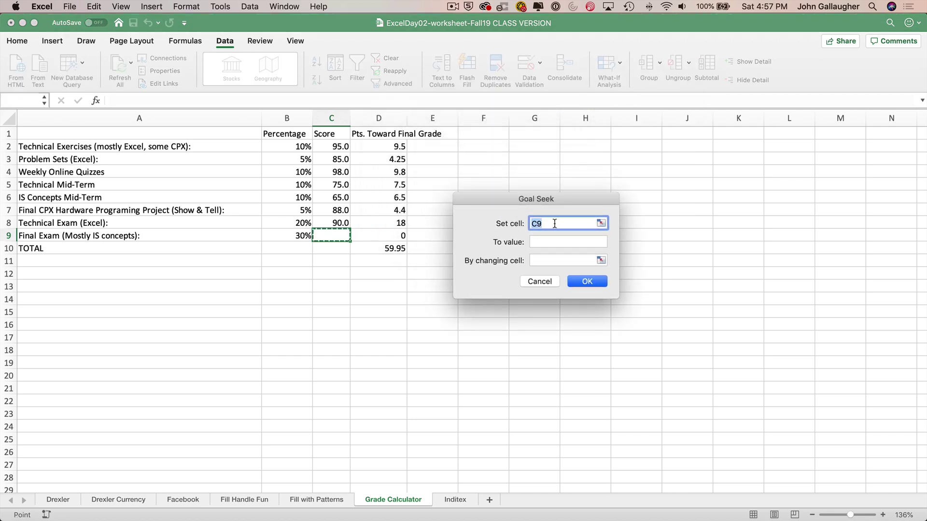
pyautogui.click(388, 249)
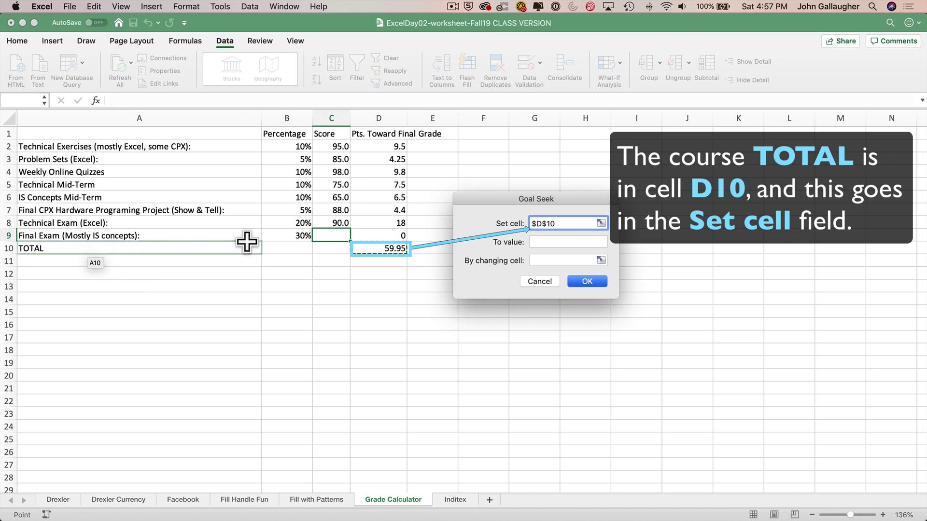
pyautogui.click(546, 242)
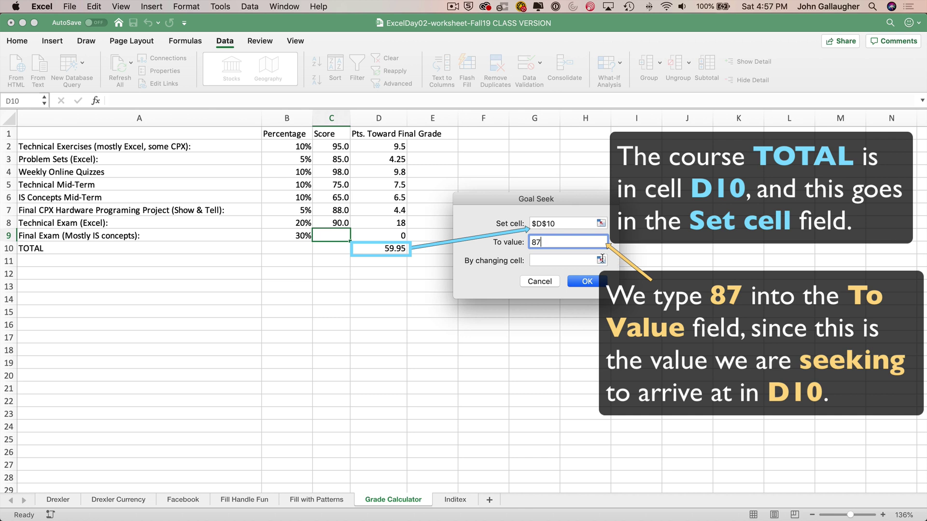
pyautogui.click(573, 261)
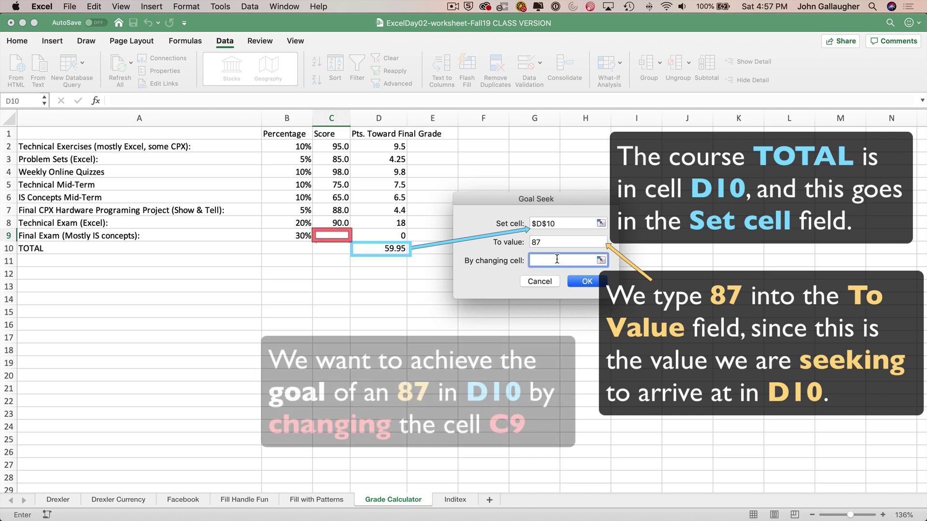
pyautogui.click(336, 235)
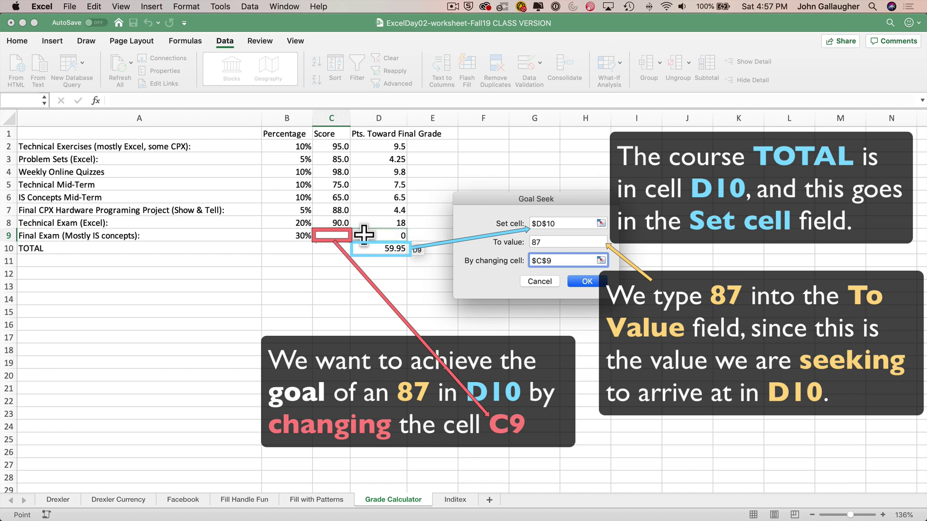
pyautogui.click(589, 280)
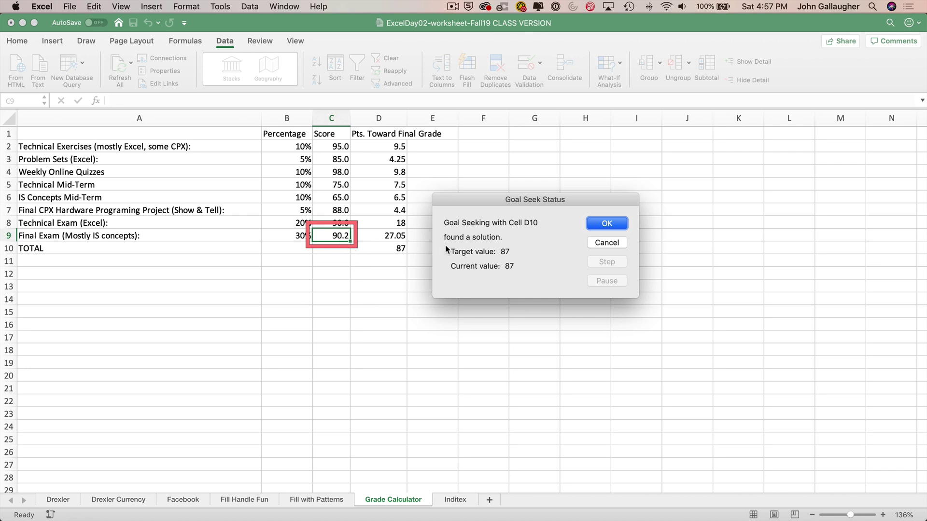
pyautogui.click(606, 224)
# Enter the label "What will I need for a final grade of:" in A12 and 87% in B12
pyautogui.write('Wh')
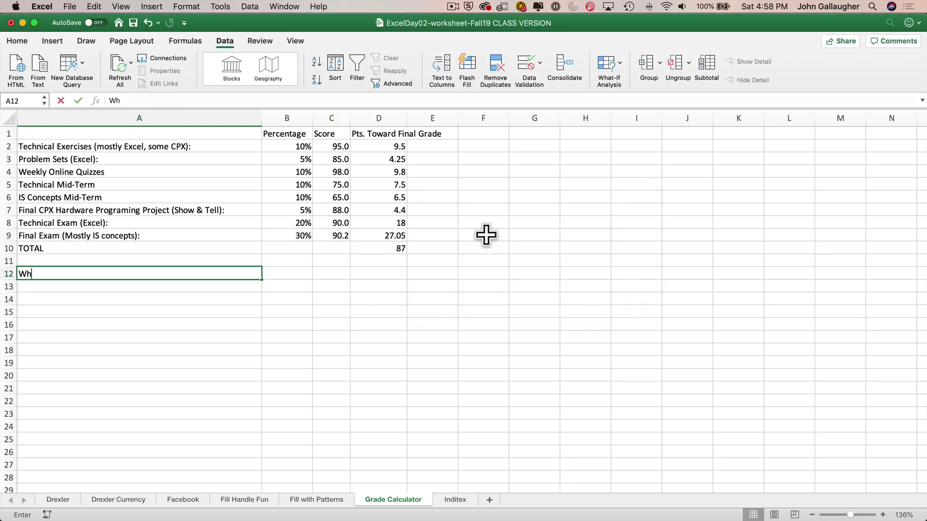
pyautogui.write('at will I need')
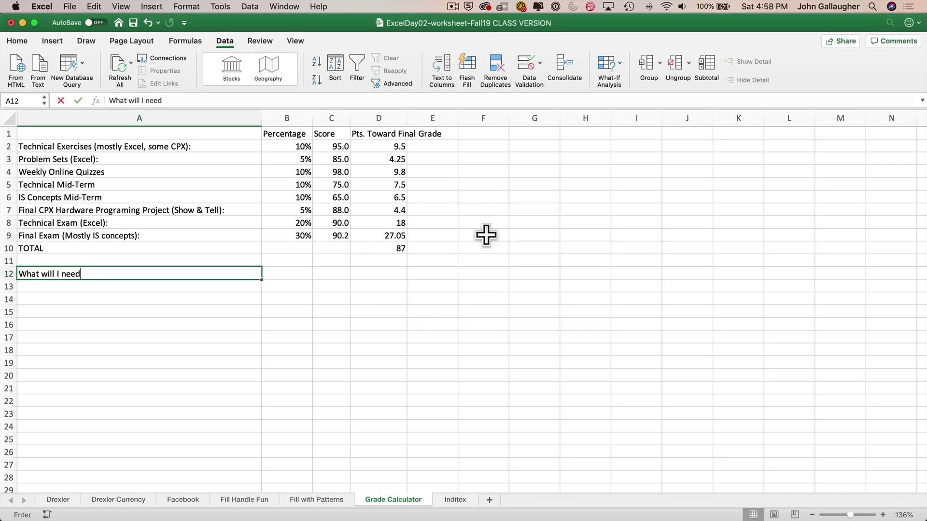
pyautogui.write(' for a f')
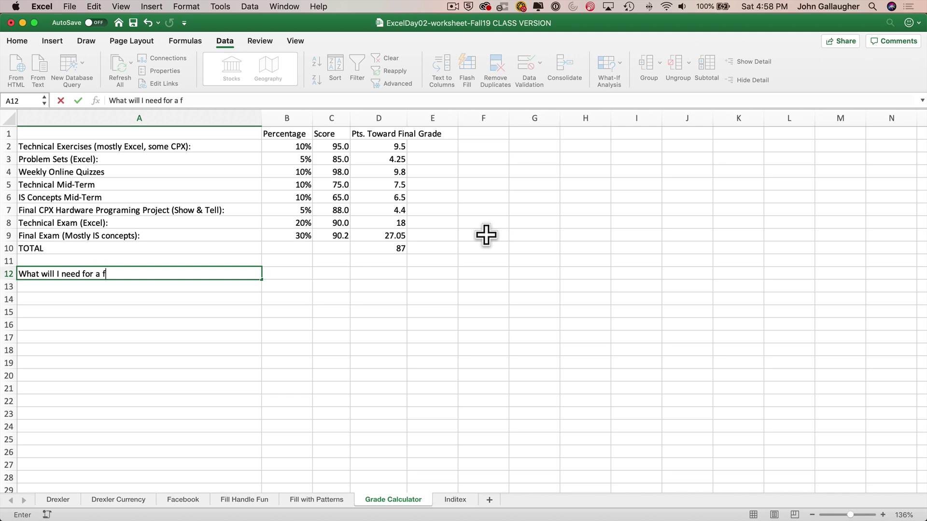
pyautogui.write('inal grade of:')
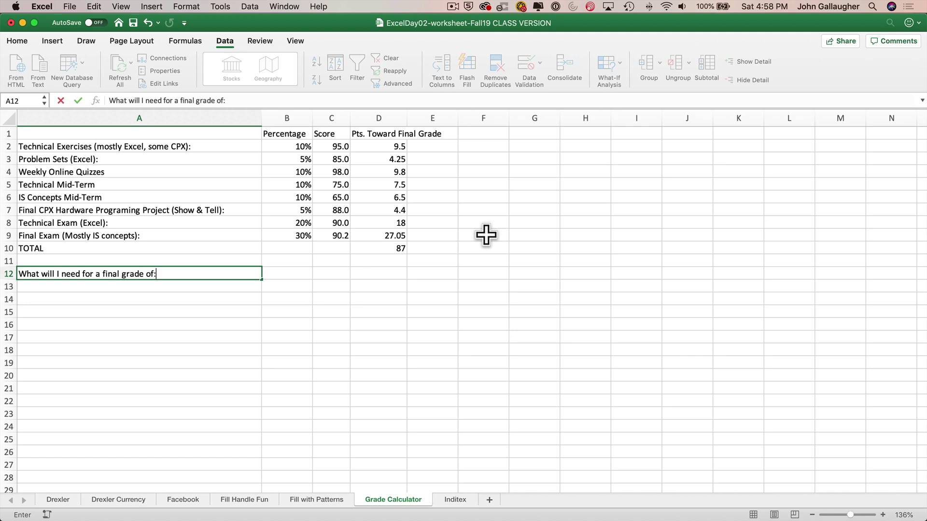
pyautogui.press('Tab')
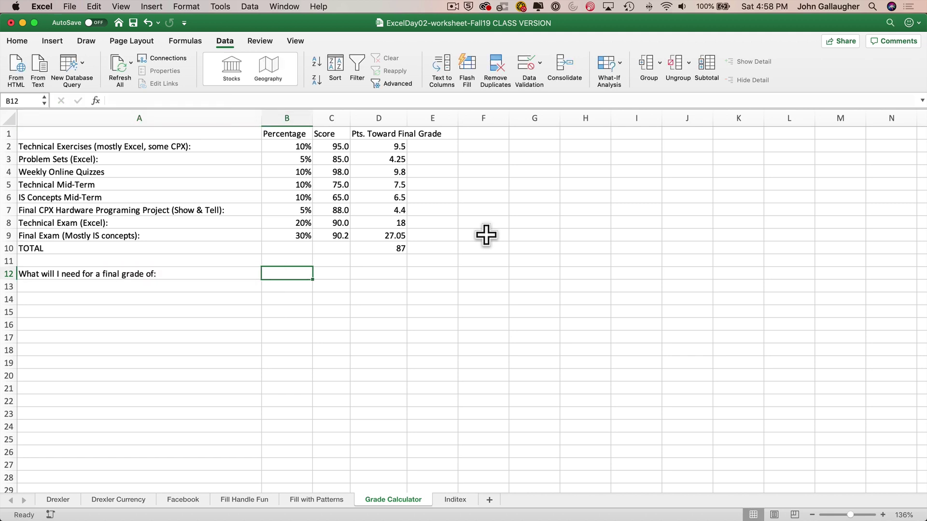
pyautogui.write('87')
pyautogui.press('Tab')
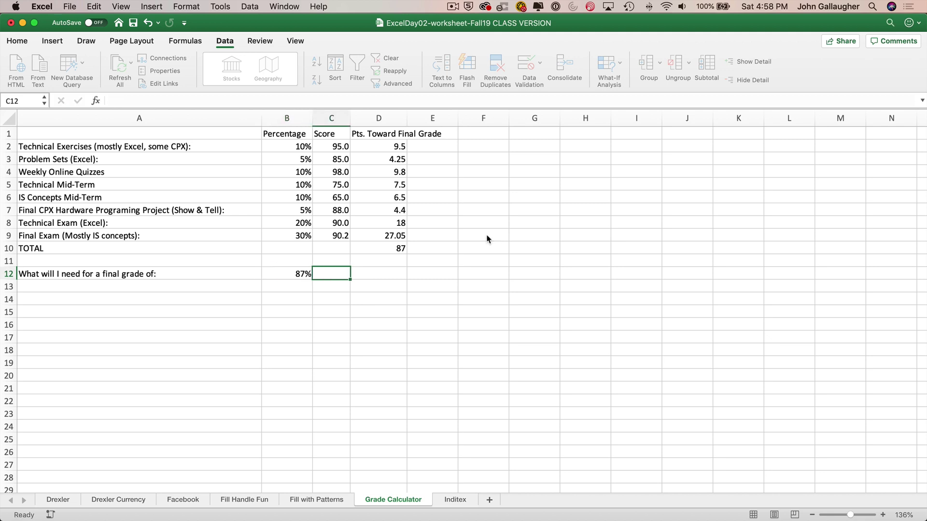
# Add the headings "Final" in B11 and "Exam Score" in C11 above the target grade row
pyautogui.press('Up')
pyautogui.press('Left')
pyautogui.write('Final')
pyautogui.press('Tab')
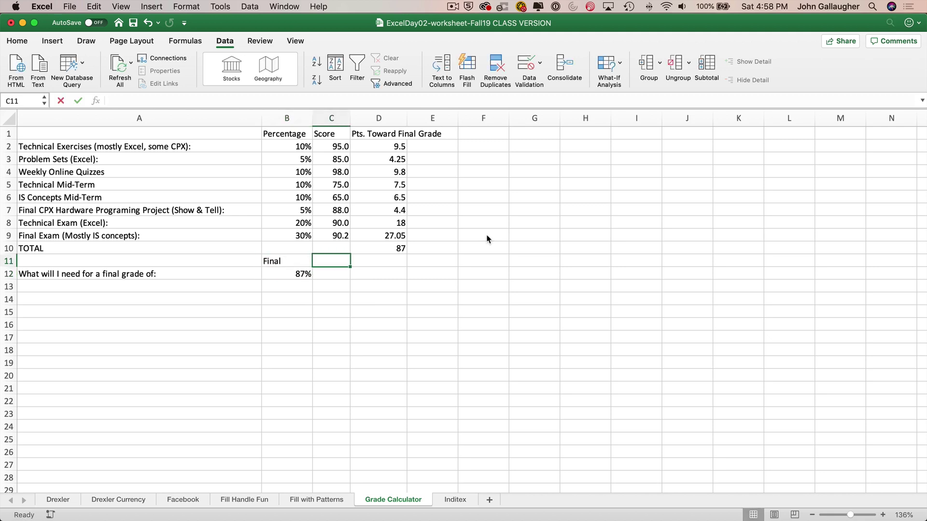
pyautogui.write('Exam Score')
pyautogui.press('Return')
pyautogui.press('Tab')
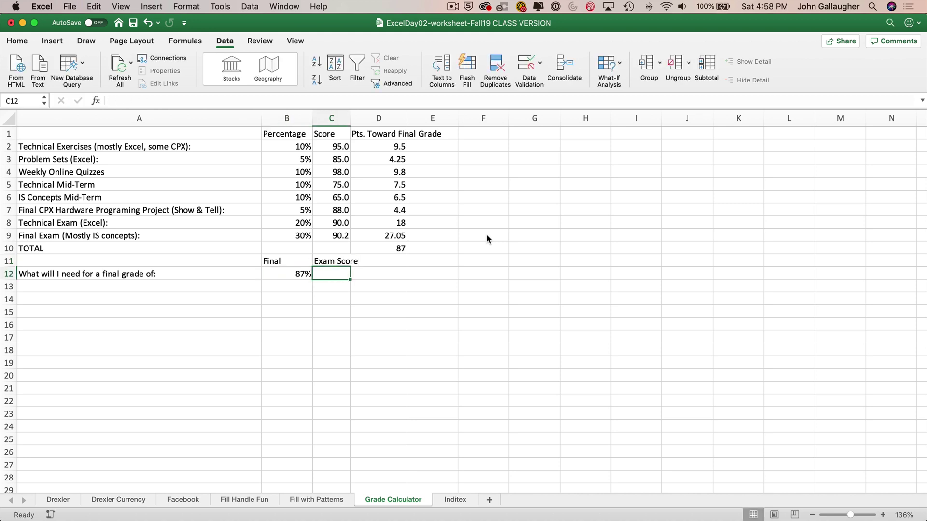
# Enter 90.2 in C12 as the exam score needed for the 87% final grade
pyautogui.write('90.2')
pyautogui.press('Return')
pyautogui.press('Right')
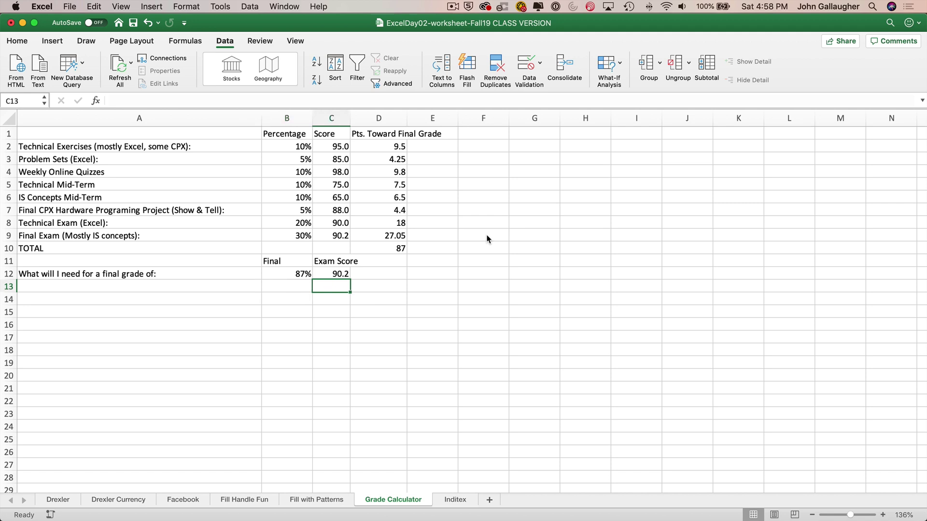
# Run Goal Seek to bring the total in D10 to 90 by changing the final exam score in C9, keeping the solution
pyautogui.press('Right')
pyautogui.press('Up')
pyautogui.press('Up')
pyautogui.press('Up')
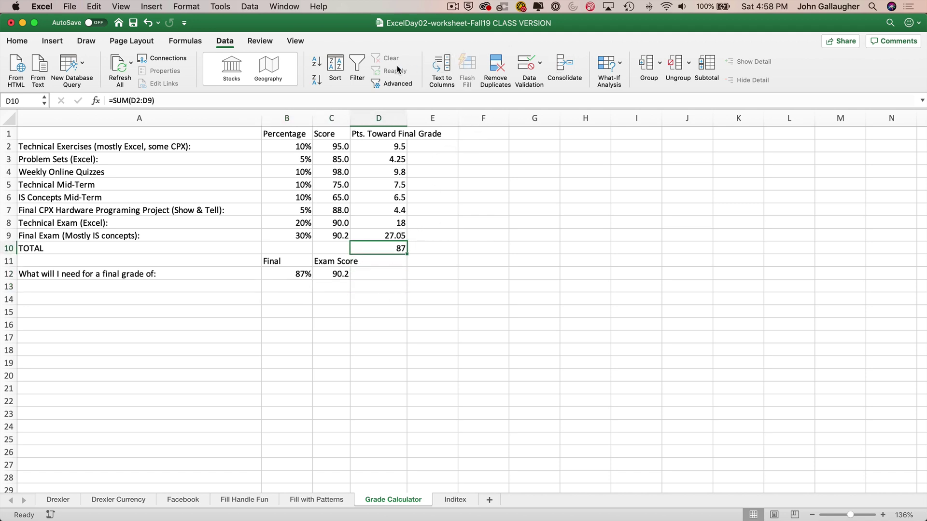
pyautogui.click(609, 67)
pyautogui.click(638, 97)
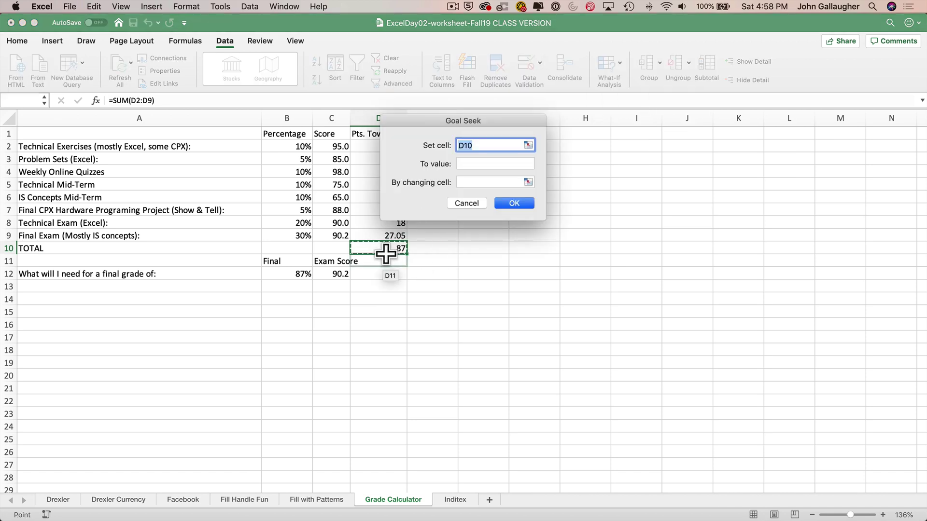
pyautogui.click(479, 163)
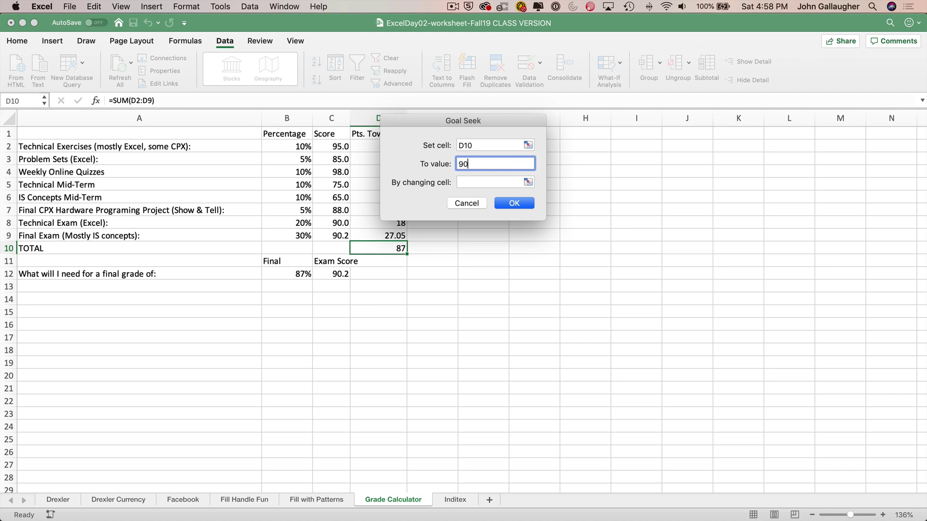
pyautogui.click(489, 182)
pyautogui.click(332, 236)
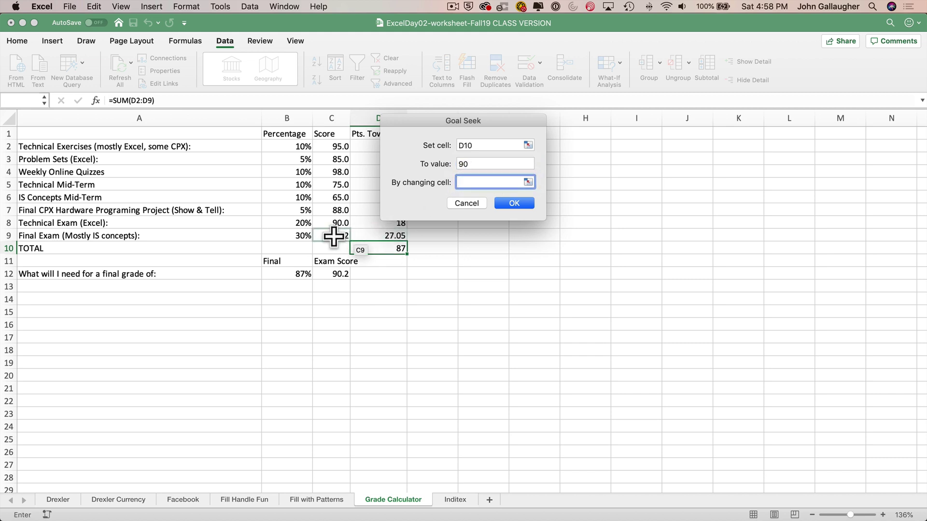
pyautogui.click(514, 204)
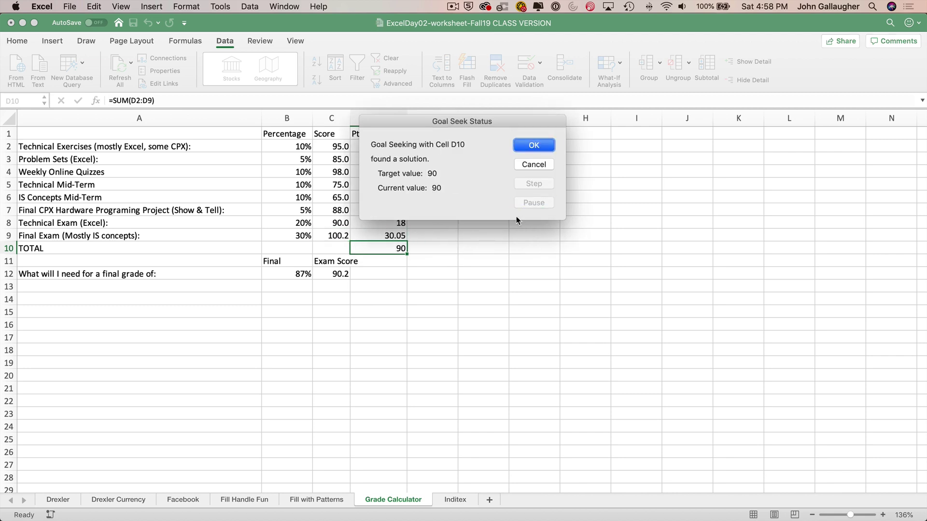
pyautogui.click(533, 146)
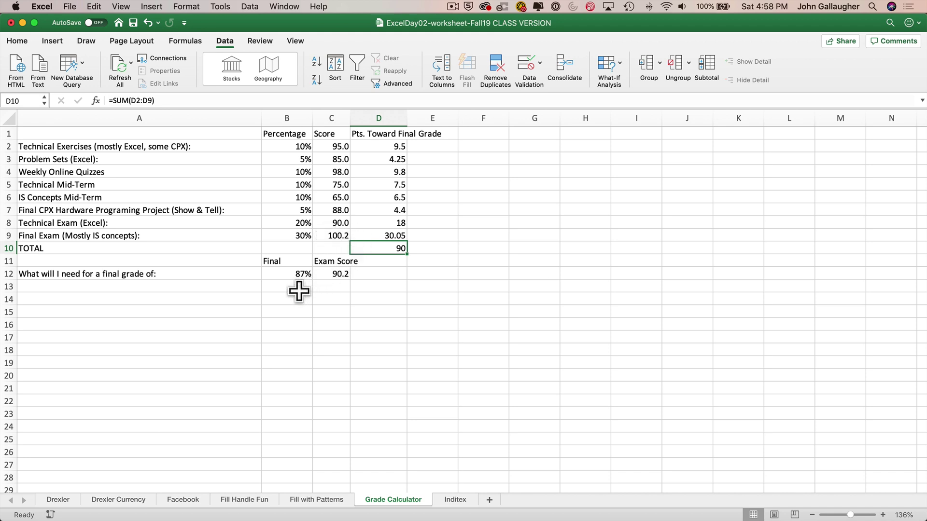
# Enter 90% in B13 with exam score 100.2 in C13, and add 83% as the next target grade in B14
pyautogui.click(331, 279)
pyautogui.click(308, 287)
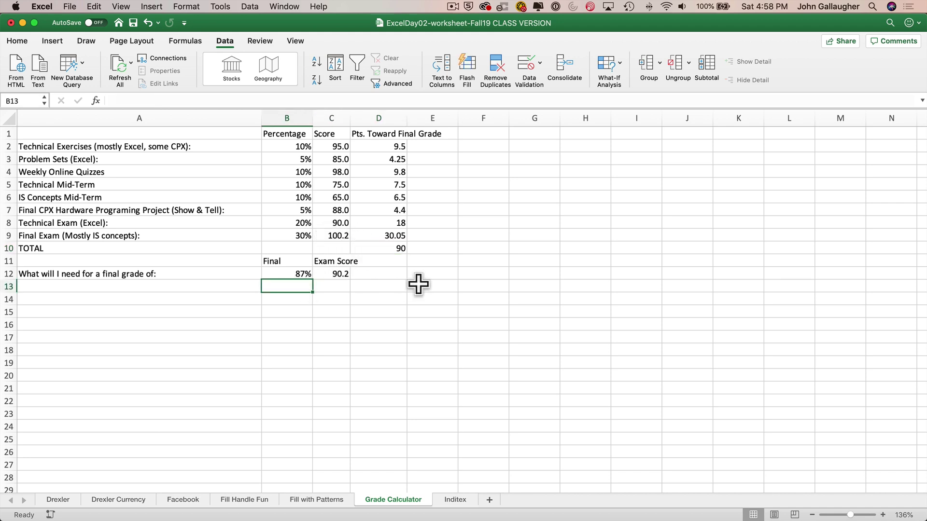
pyautogui.write('90')
pyautogui.press('Tab')
pyautogui.write('100')
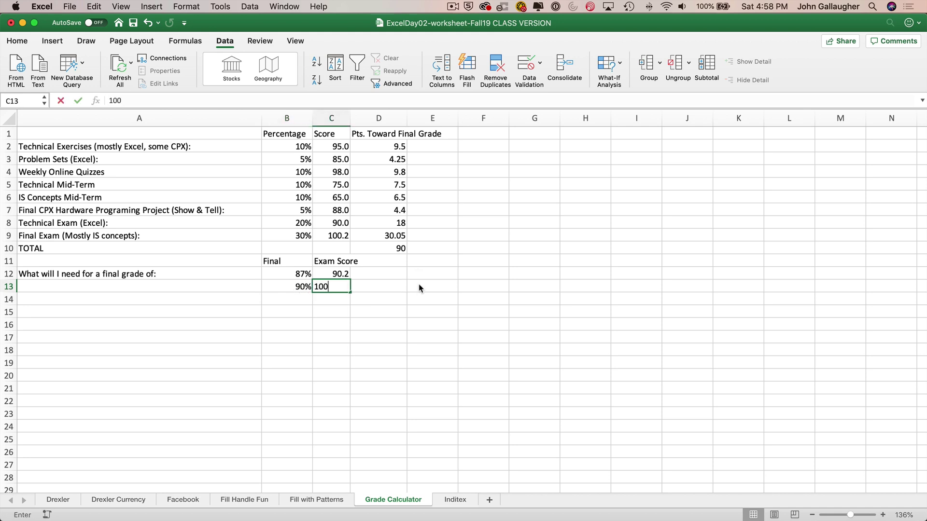
pyautogui.write('.2')
pyautogui.press('Return')
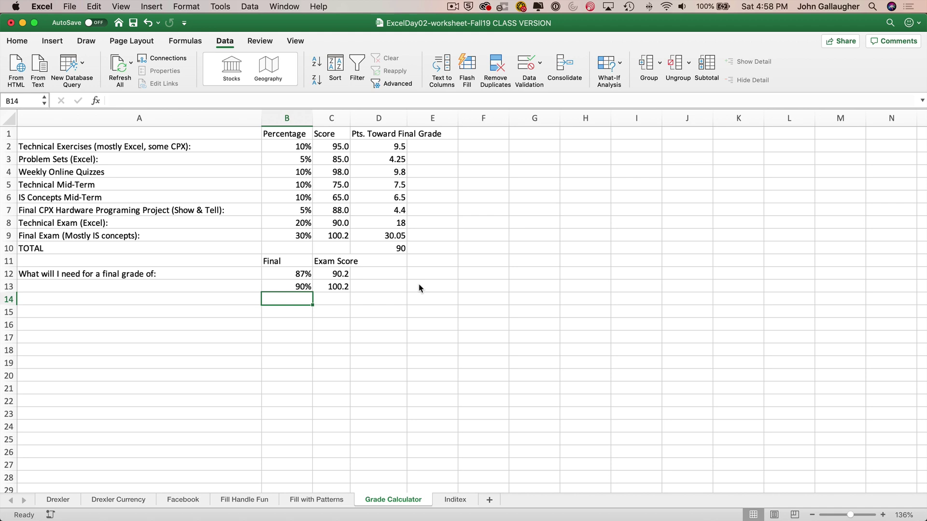
pyautogui.write('83')
pyautogui.press('Tab')
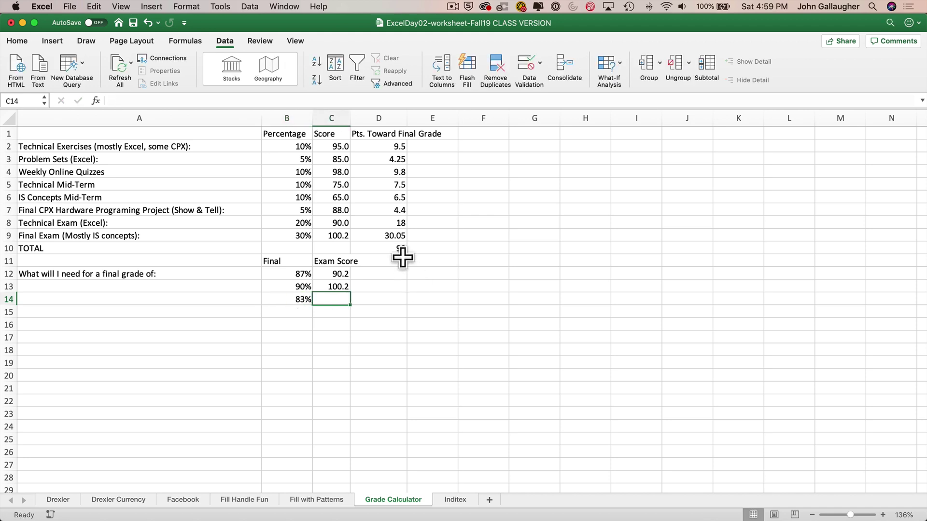
# Run Goal Seek to bring the total in D10 to 83 by changing the final exam score in C9, keeping the solution
pyautogui.click(395, 247)
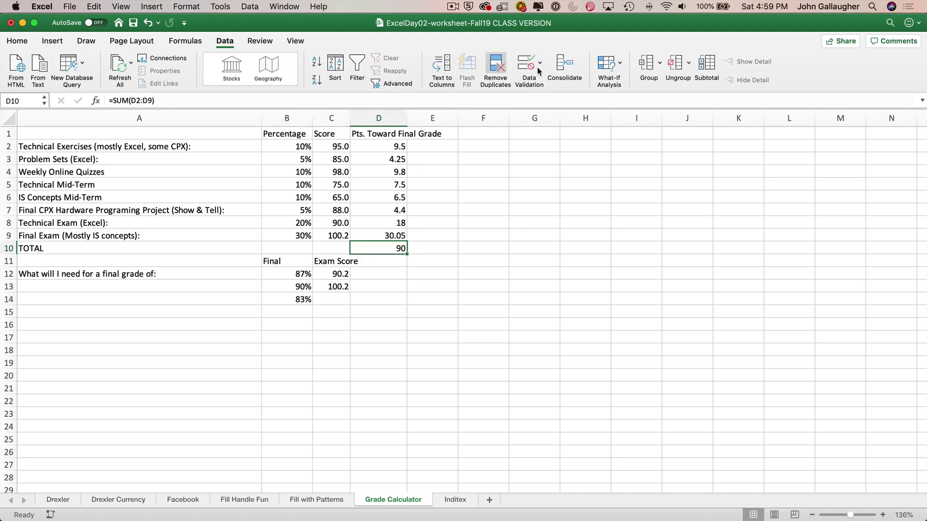
pyautogui.click(619, 65)
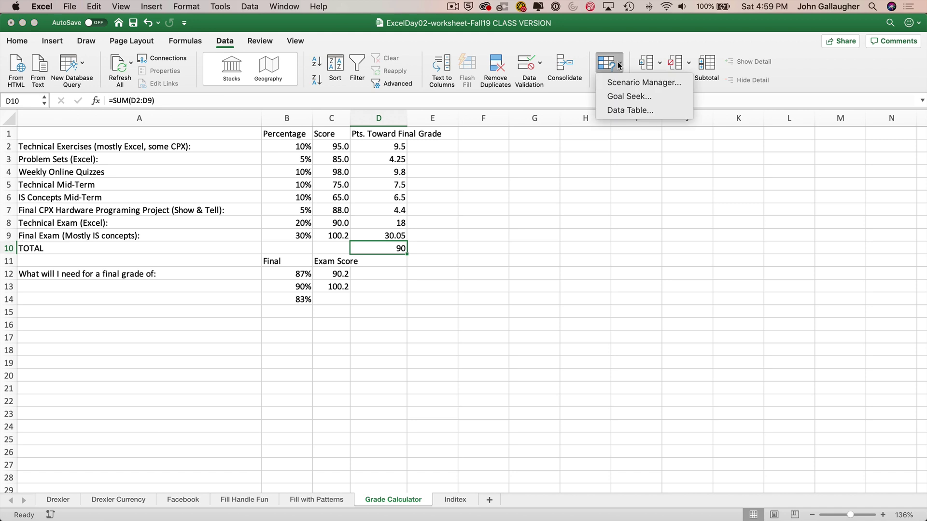
pyautogui.click(633, 96)
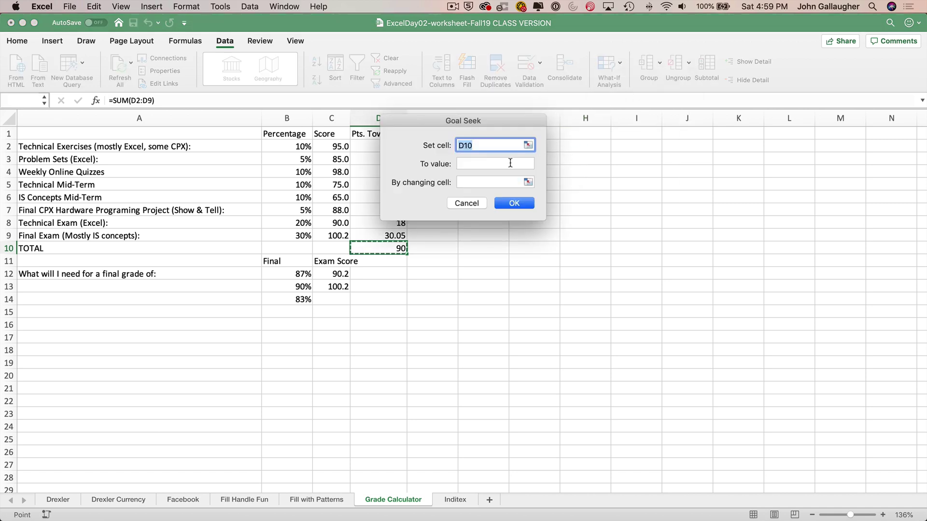
pyautogui.click(472, 164)
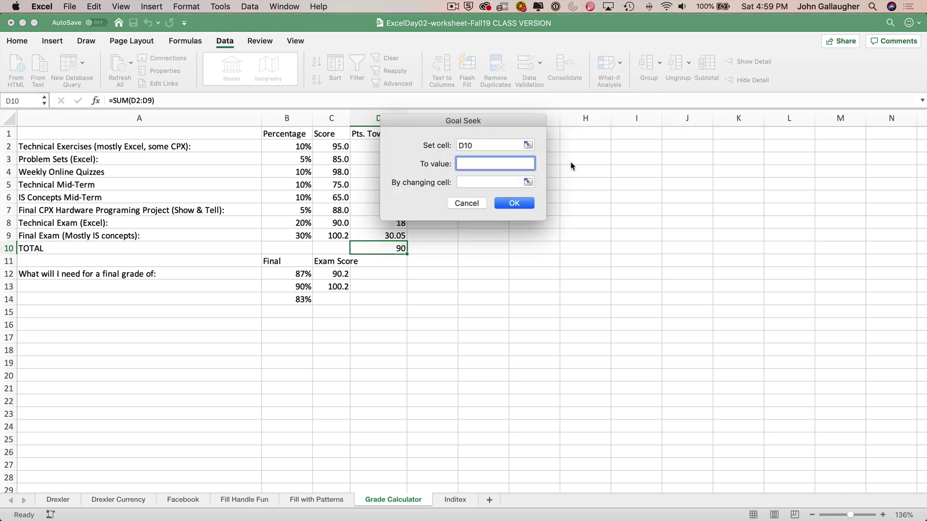
pyautogui.write('83')
pyautogui.press('Tab')
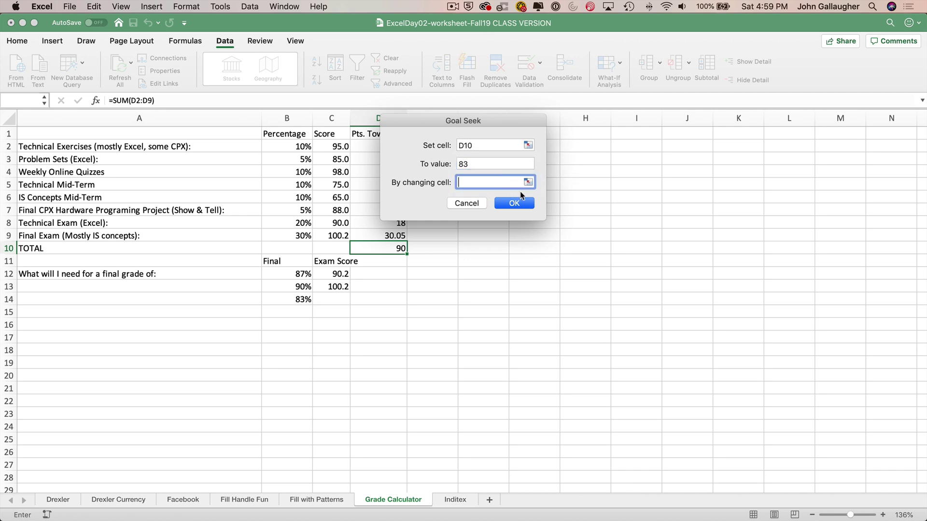
pyautogui.click(337, 235)
pyautogui.click(515, 203)
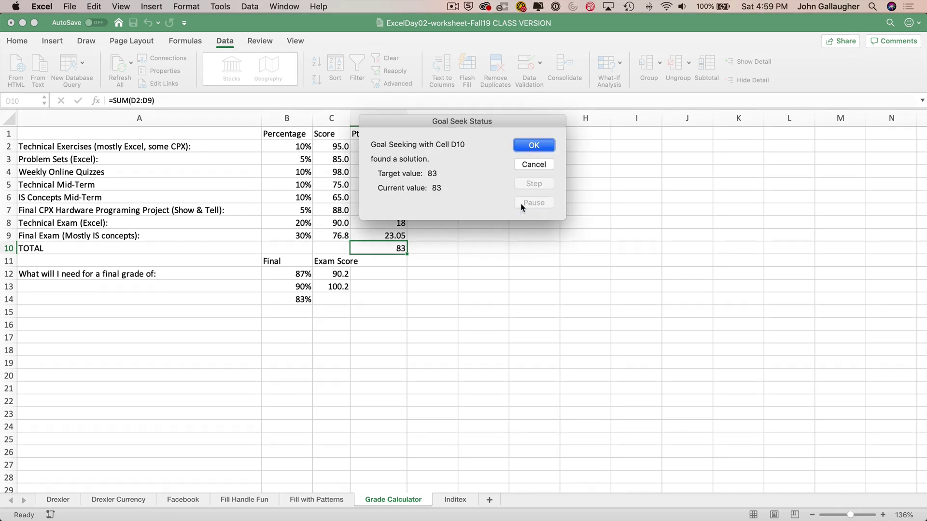
pyautogui.click(534, 144)
# Enter 76.8 in C14 as the exam score for the 83% final grade
pyautogui.click(331, 299)
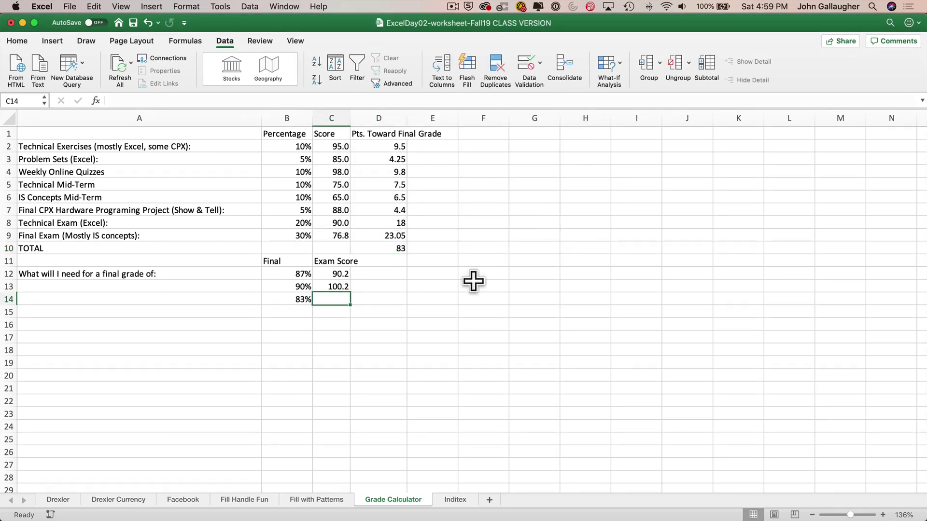
pyautogui.write('76.8')
pyautogui.press('Return')
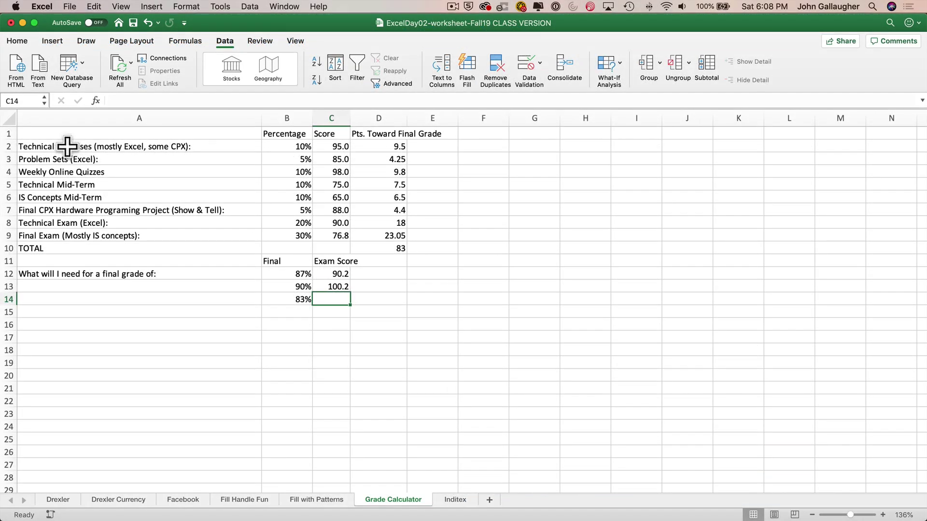
# Make the labels in A2:A12 and the headings in B1:E1 and B11:C11 bold and italic, and remove the italics from TOTAL in A10
pyautogui.moveTo(71, 147); pyautogui.dragTo(132, 274)
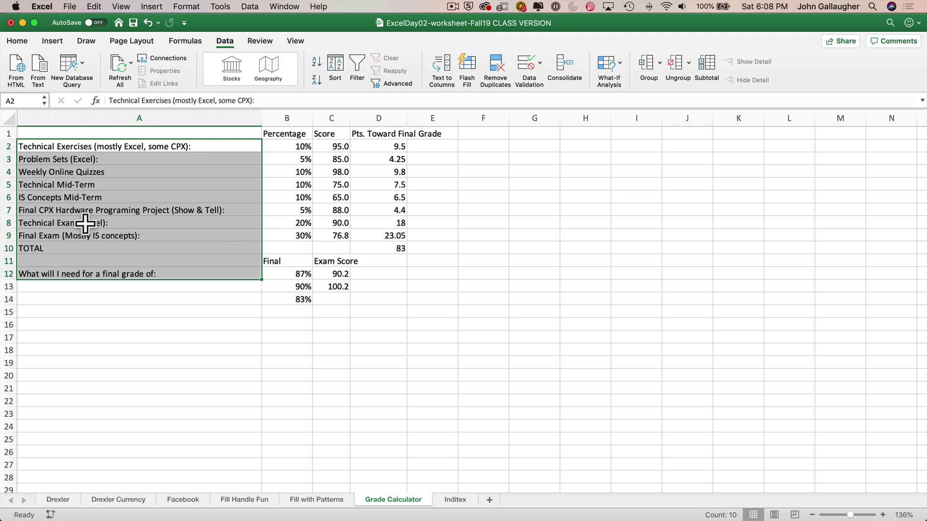
pyautogui.moveTo(274, 134); pyautogui.dragTo(417, 134)
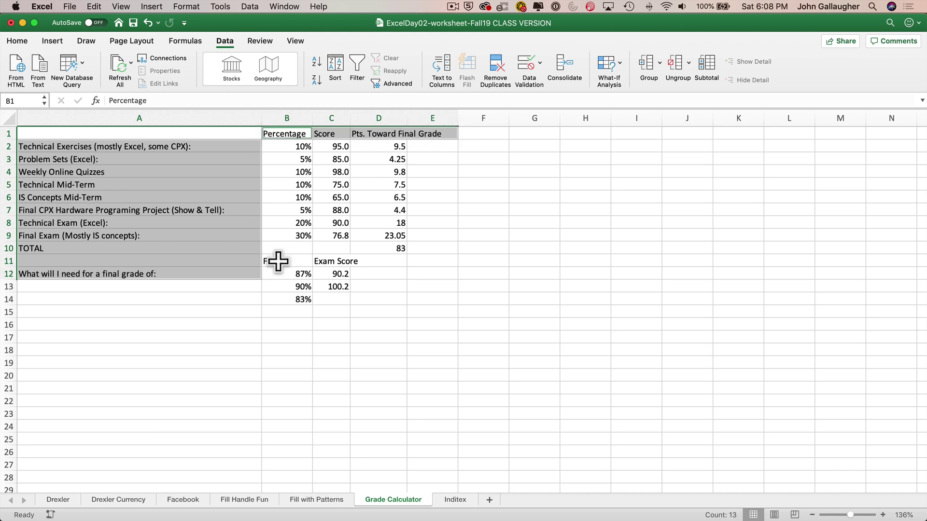
pyautogui.keyDown('super'); pyautogui.moveTo(278, 261); pyautogui.dragTo(333, 261); pyautogui.keyUp('super')
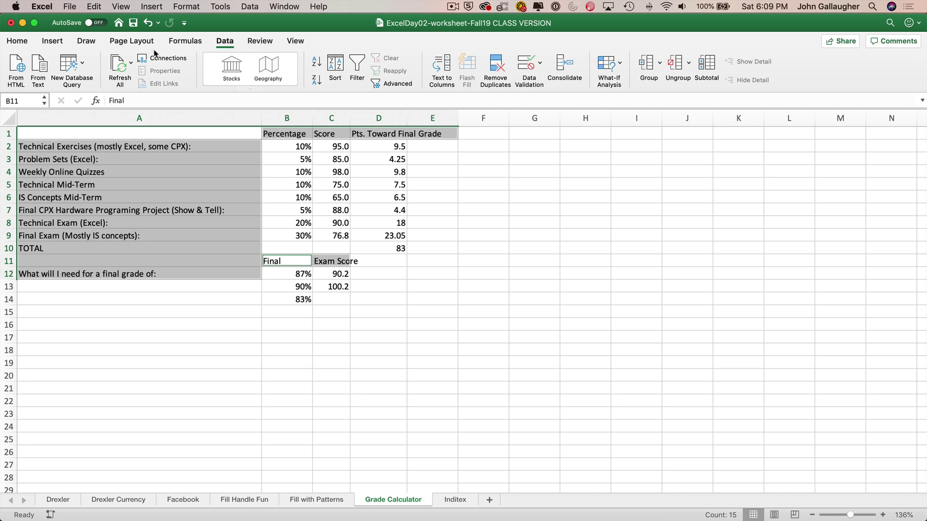
pyautogui.click(17, 40)
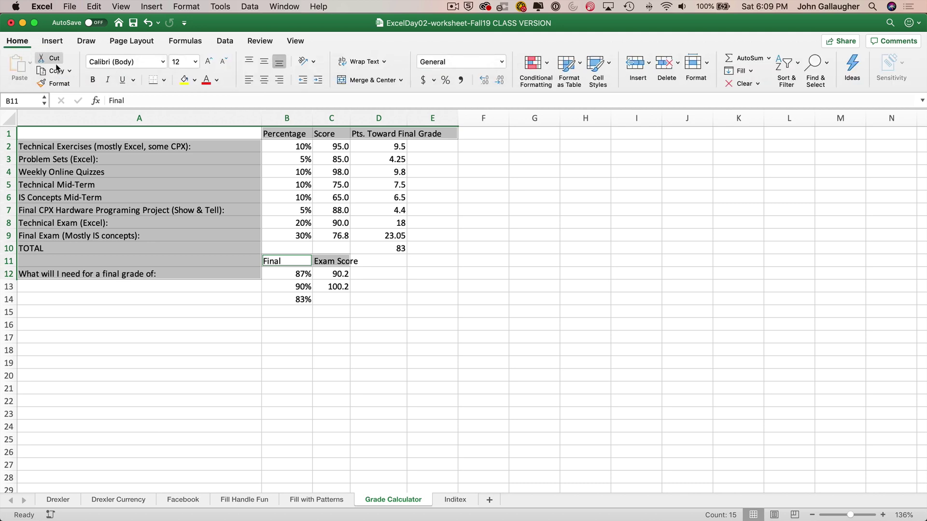
pyautogui.click(93, 80)
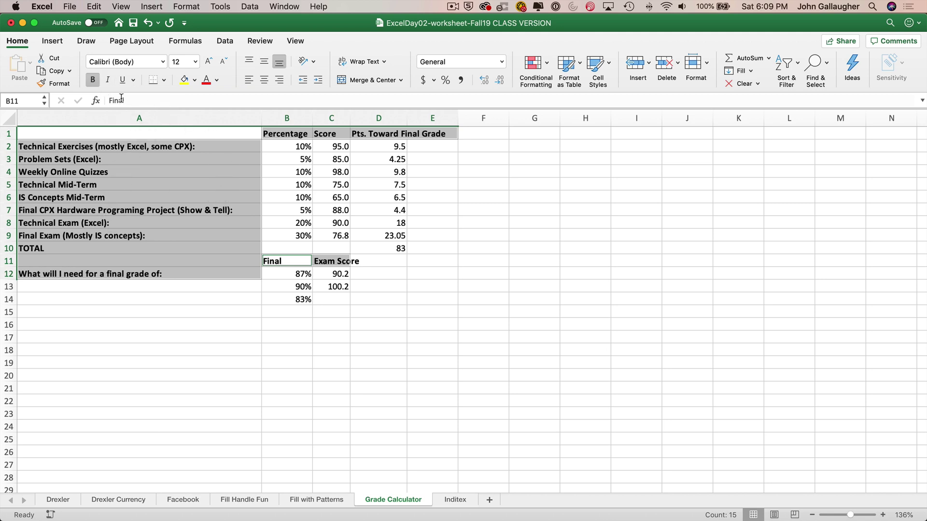
pyautogui.click(107, 80)
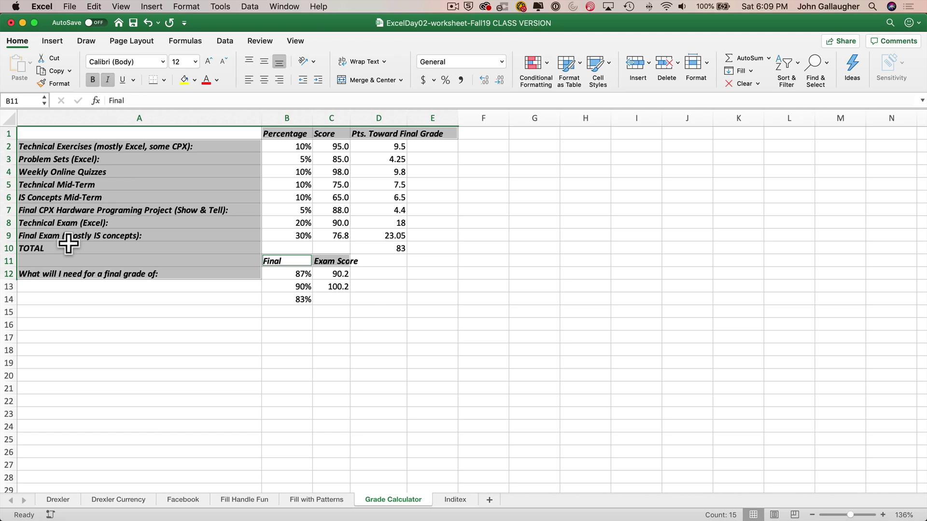
pyautogui.click(67, 247)
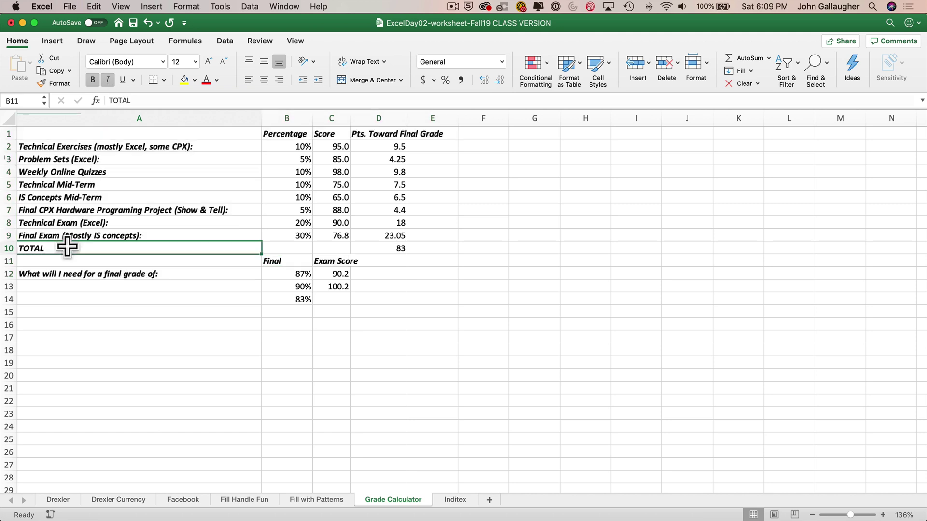
pyautogui.click(109, 79)
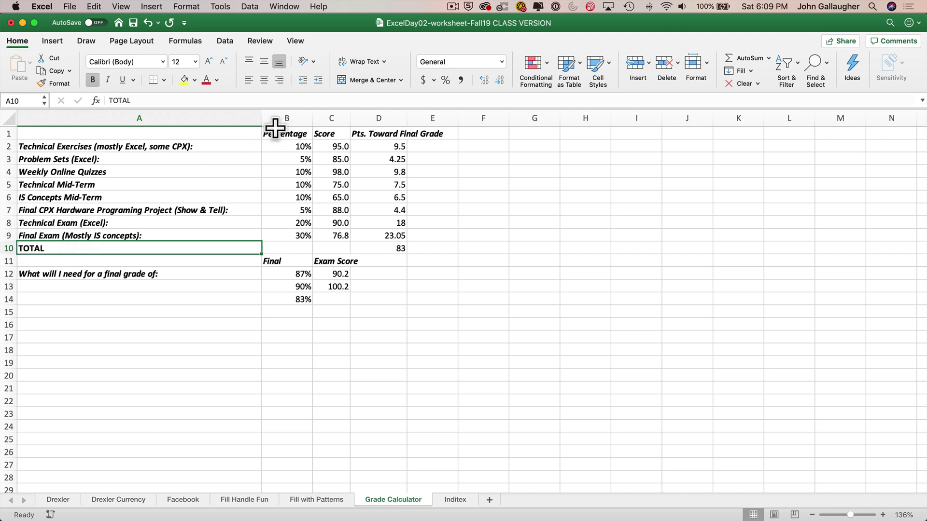
# Add a bottom border to the column headings in B1:D1
pyautogui.moveTo(276, 133); pyautogui.dragTo(380, 132)
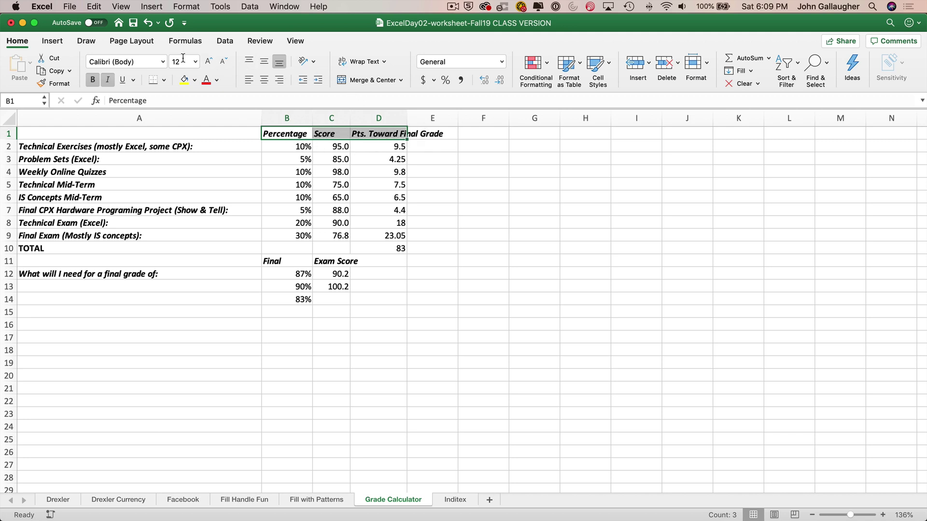
pyautogui.click(163, 80)
pyautogui.click(163, 80)
# Wrap the text of the "Pts. Toward Final Grade" heading in D1 and right-align the headings in B1:D1
pyautogui.click(384, 134)
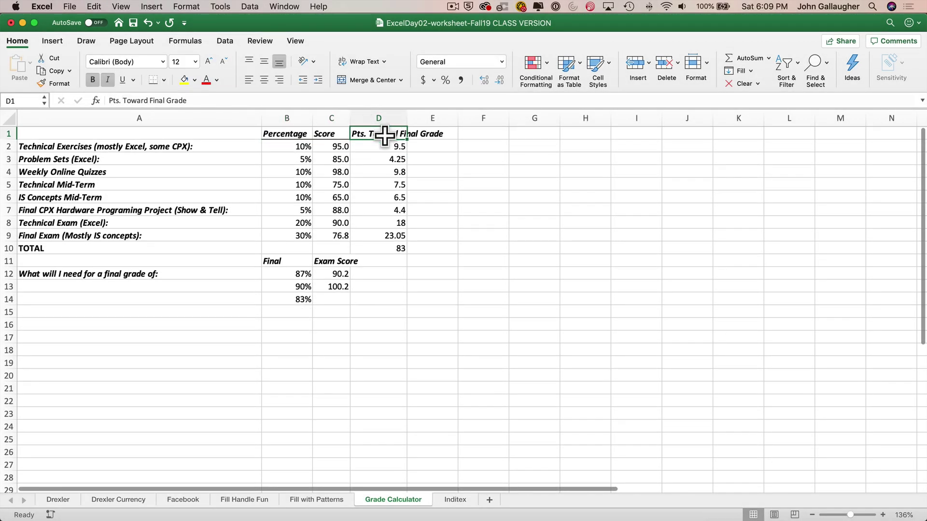
pyautogui.click(382, 62)
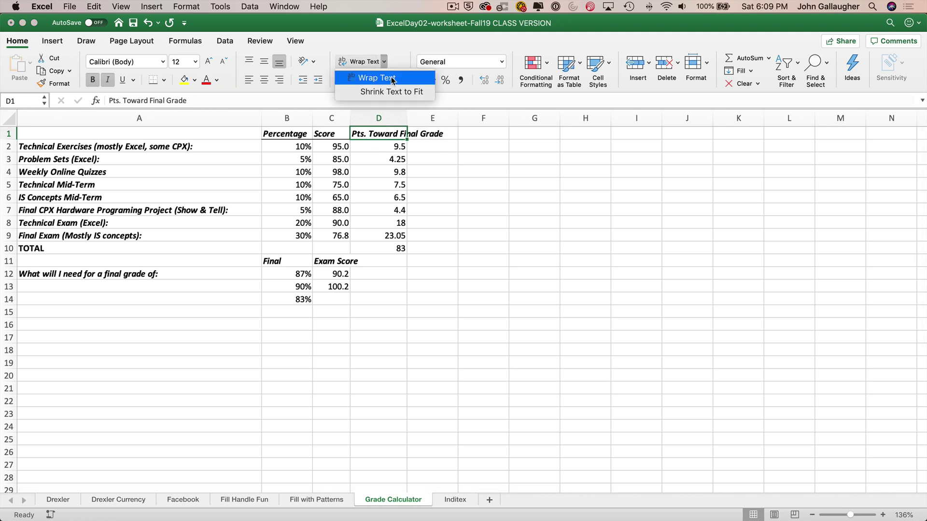
pyautogui.click(391, 79)
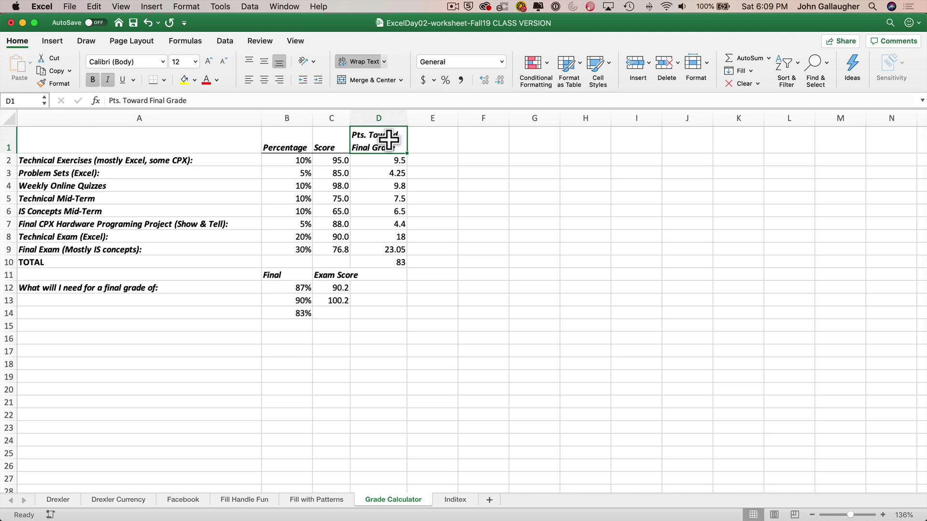
pyautogui.moveTo(291, 136); pyautogui.dragTo(387, 136)
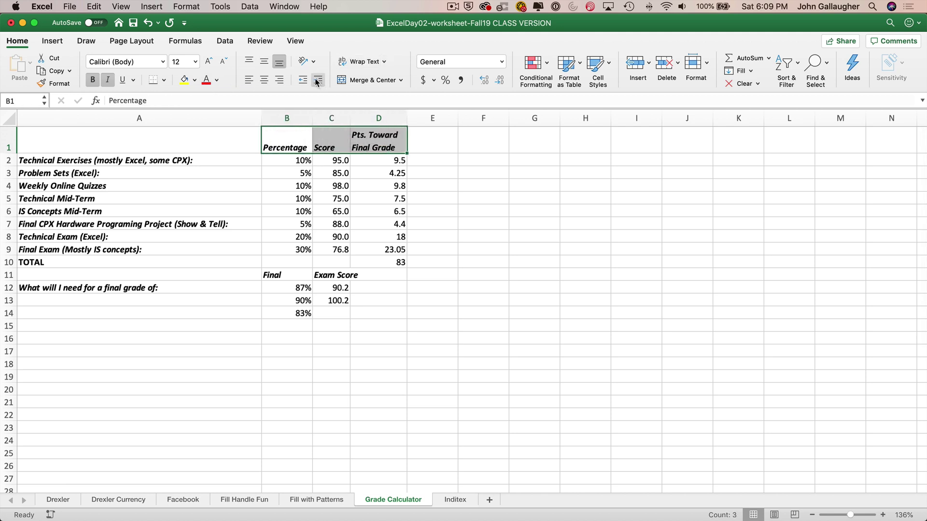
pyautogui.click(279, 79)
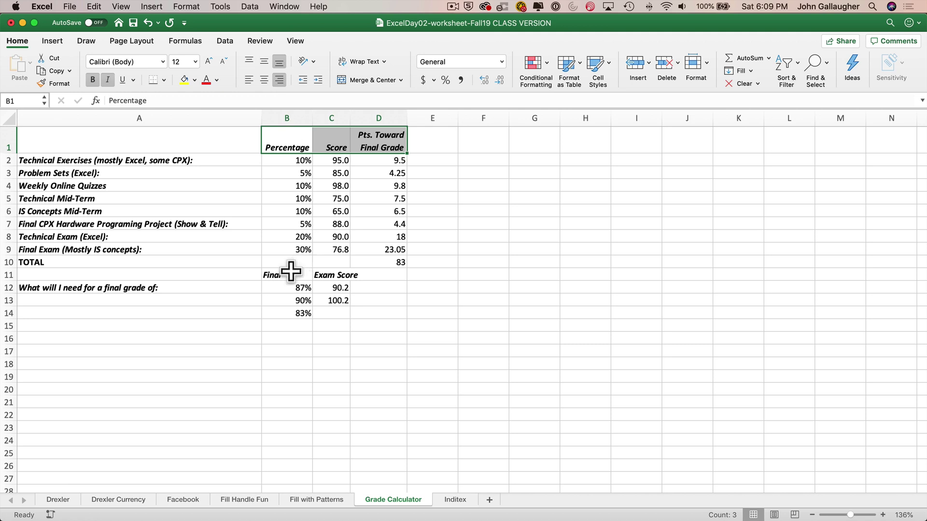